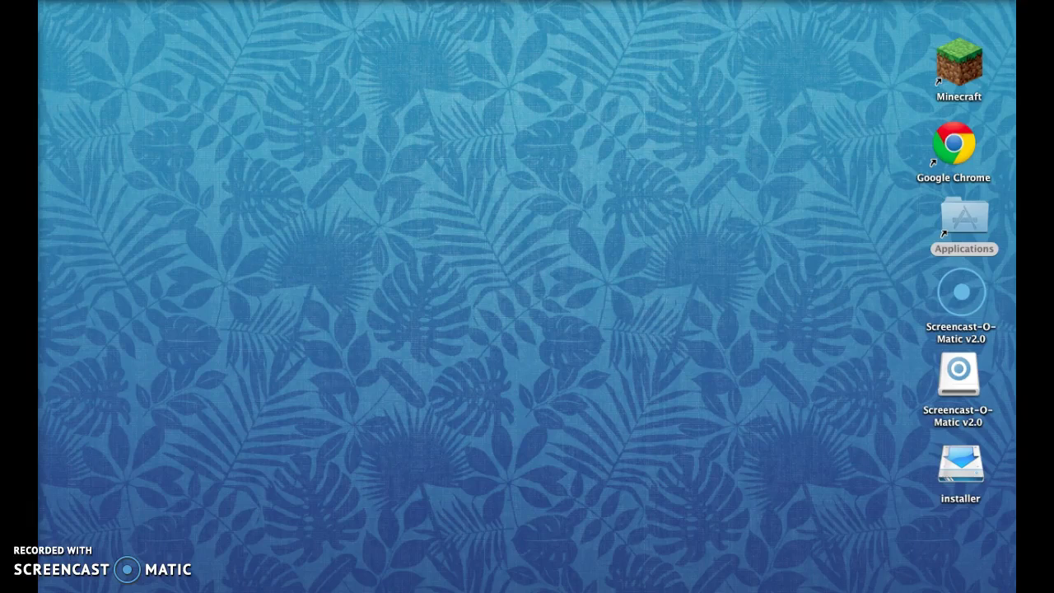
Step: Open Google Chrome and search the web for "nodus hack for minecraft"
mouse_move(41, 337)
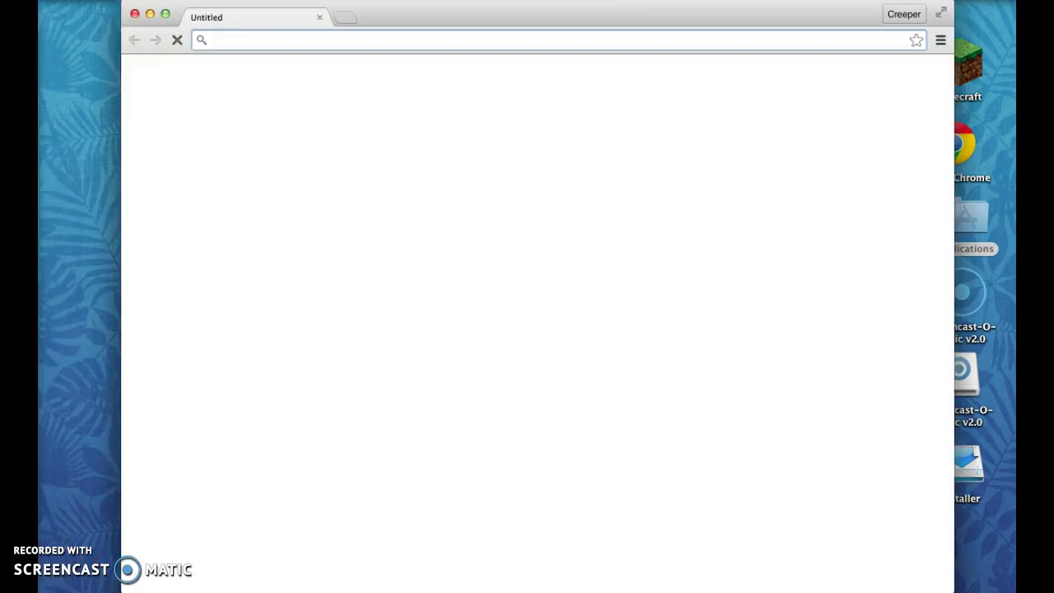
mouse_move(40, 164)
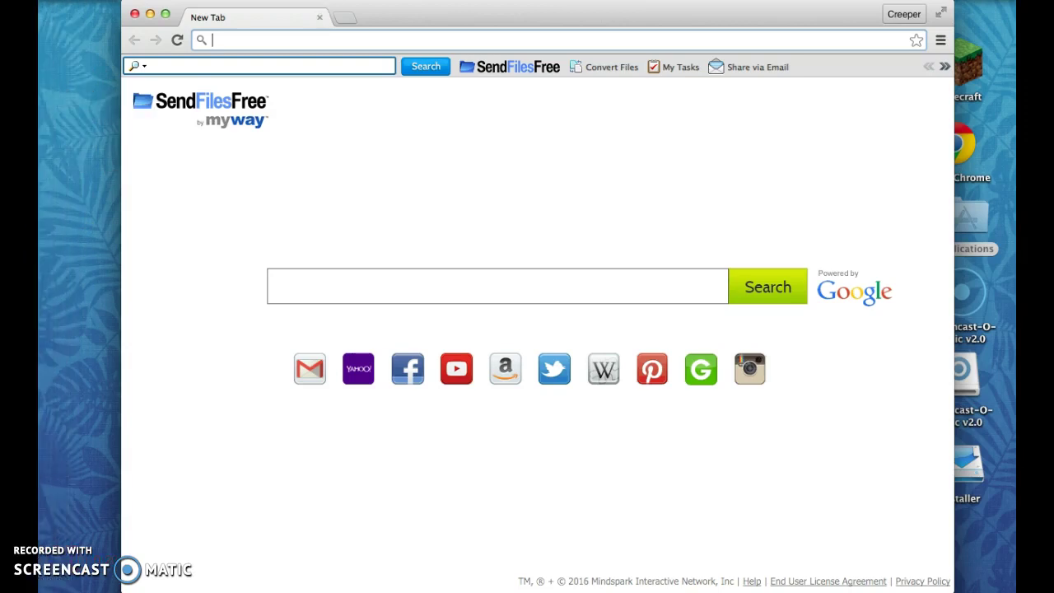
mouse_move(70, 107)
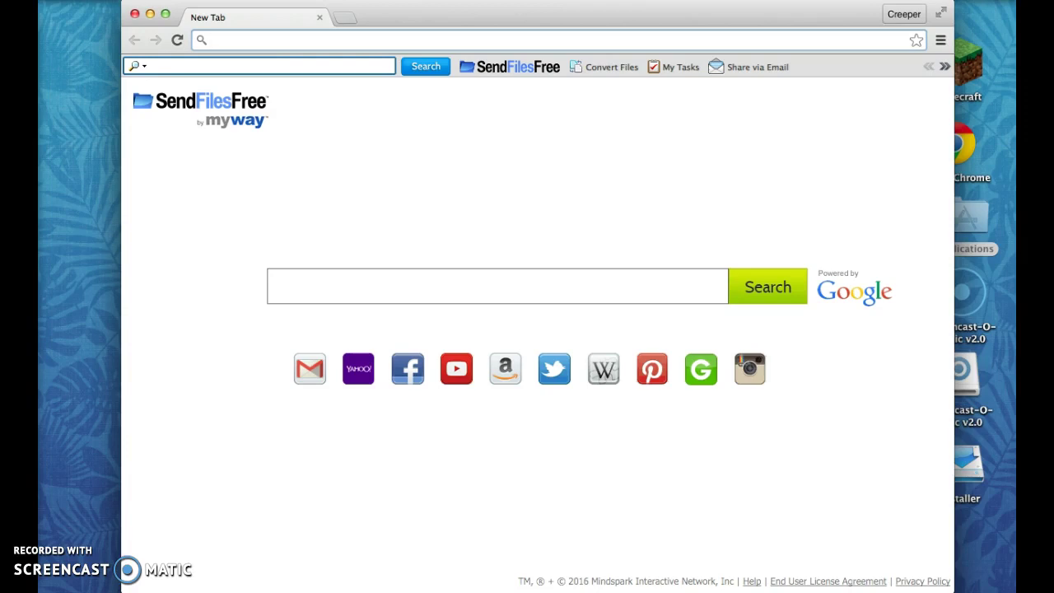
text(nodus hack for minecraft)
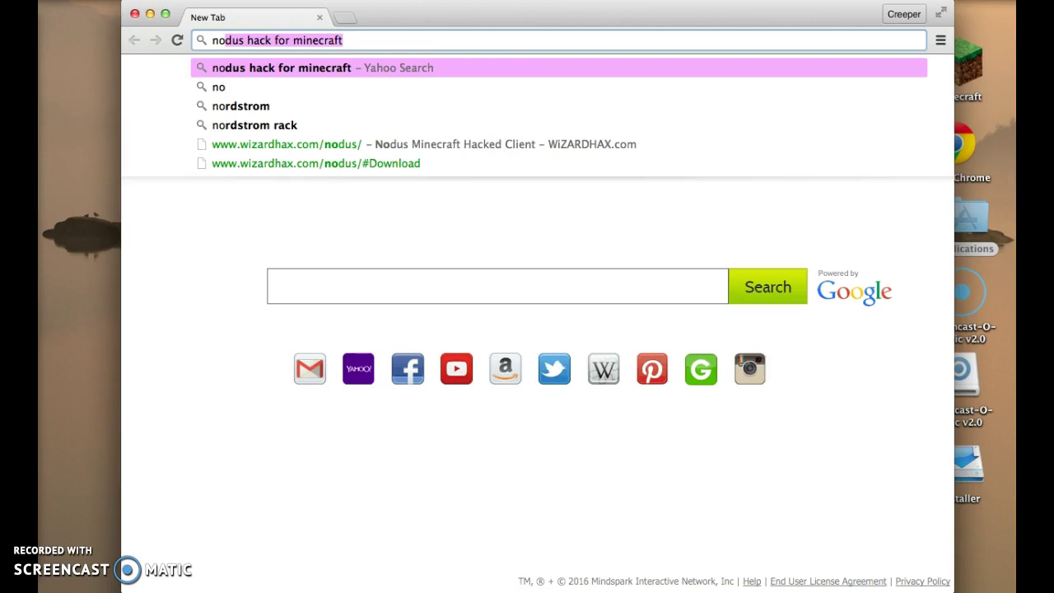
key(Return)
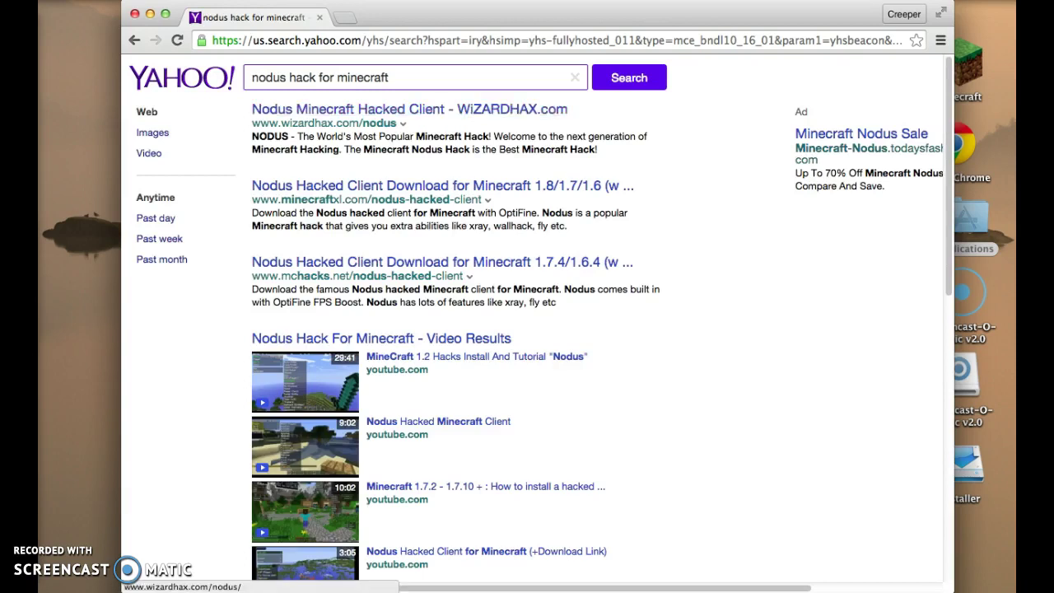
Step: Open the WiZARDHAX Nodus page from the search results and request the current build (1.8.x) download
key(super+a)
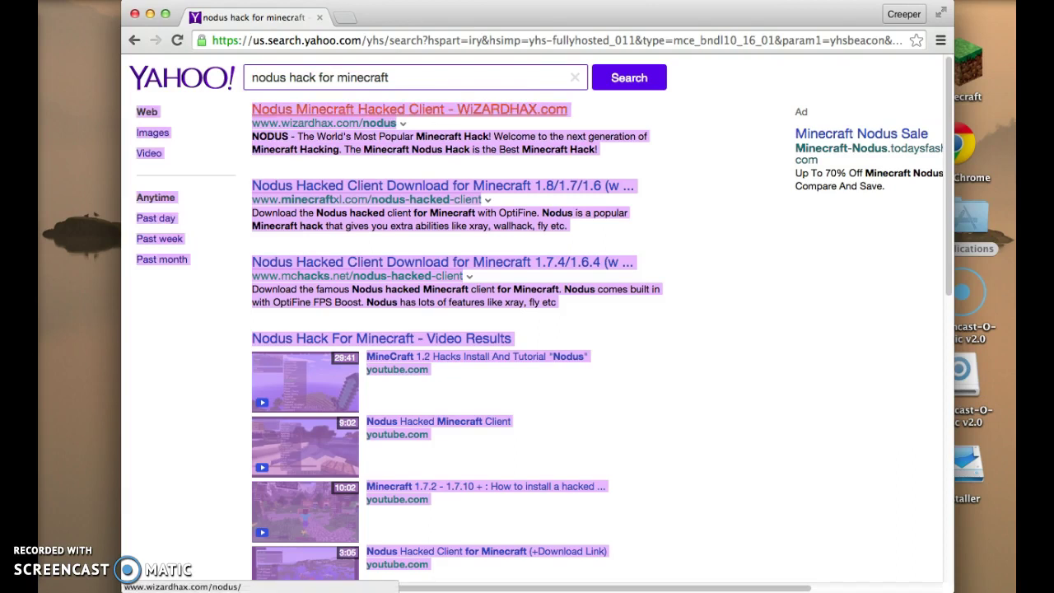
click(409, 110)
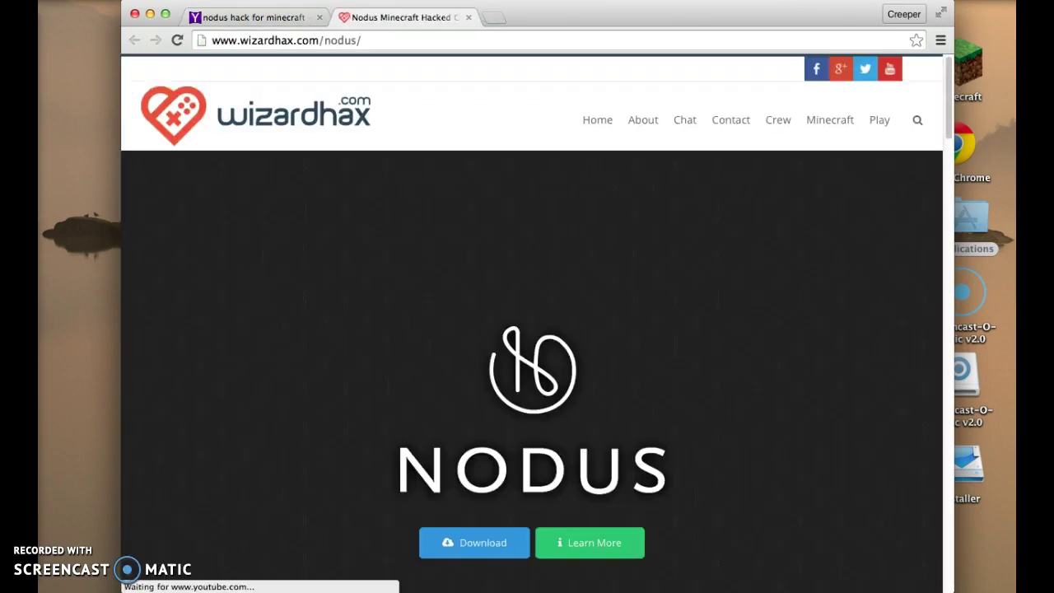
click(474, 543)
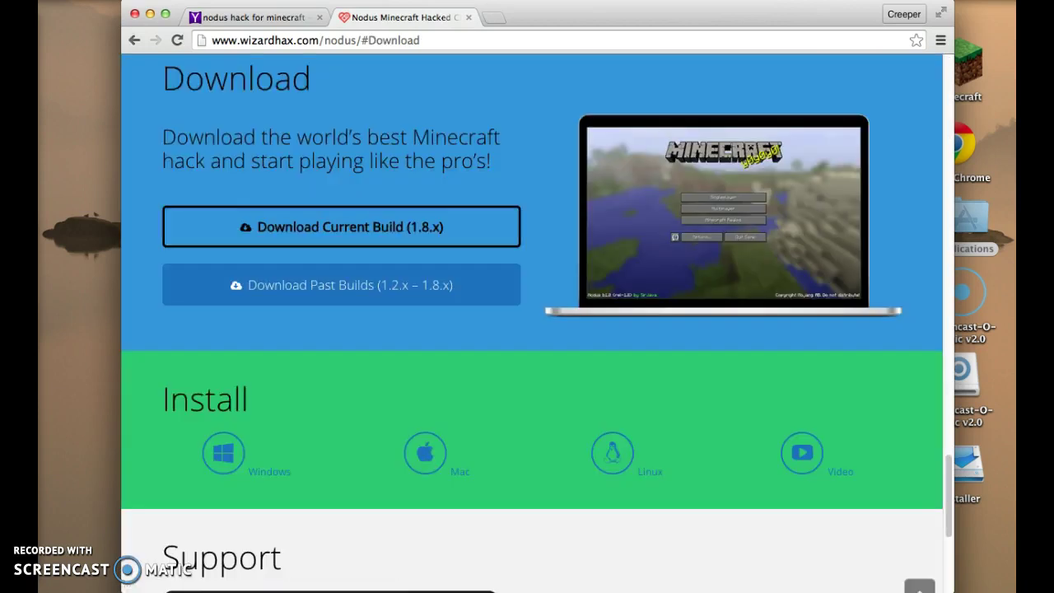
click(341, 227)
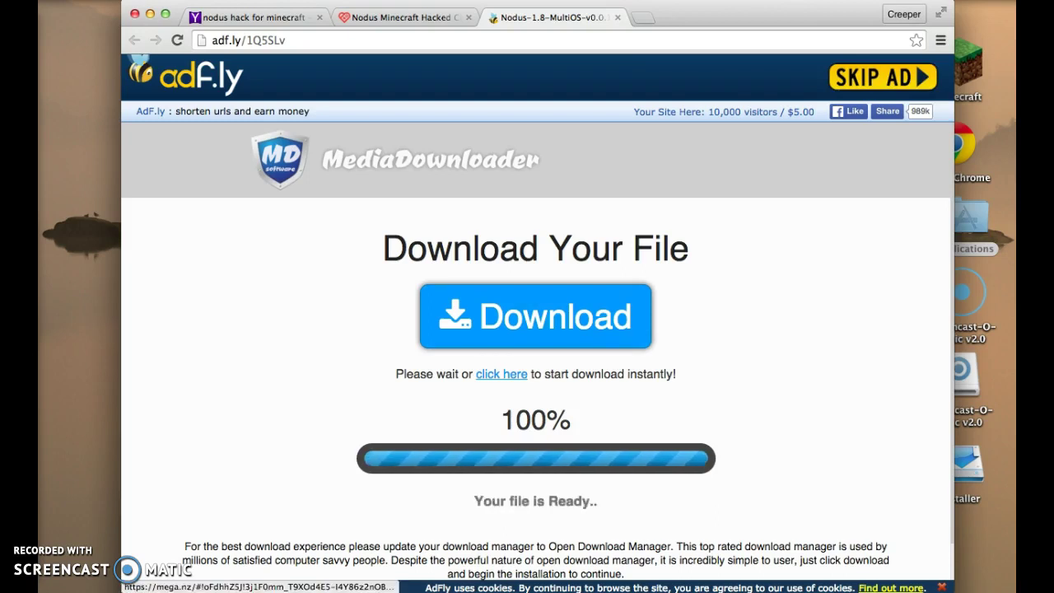
Step: Skip the adf.ly ad, dismiss the plugin update alert and let MEGA download Nodus-1.8-MultiOS-v0.0.1.zip
click(883, 77)
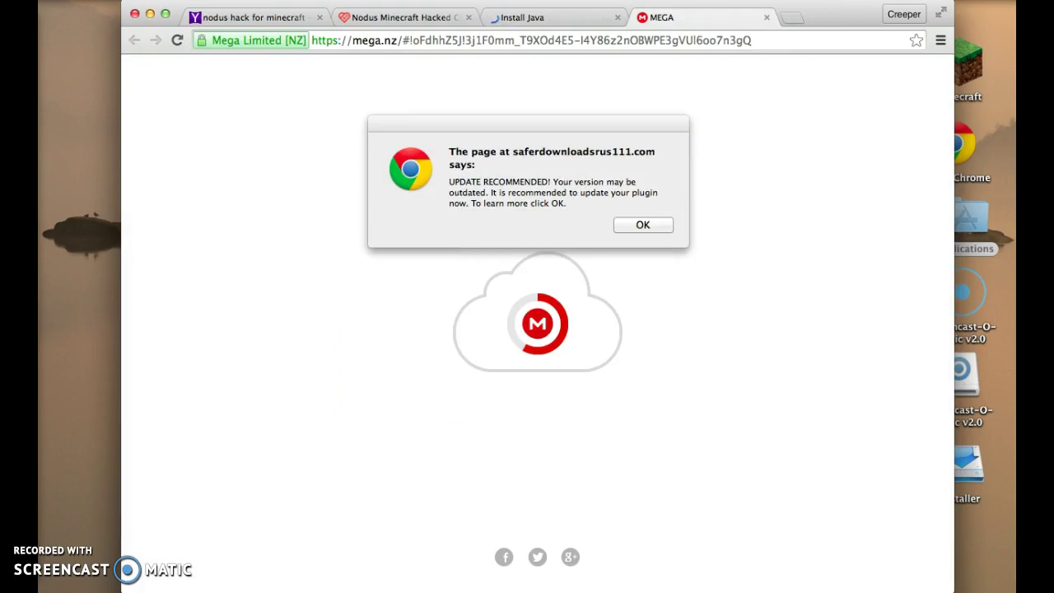
key(Return)
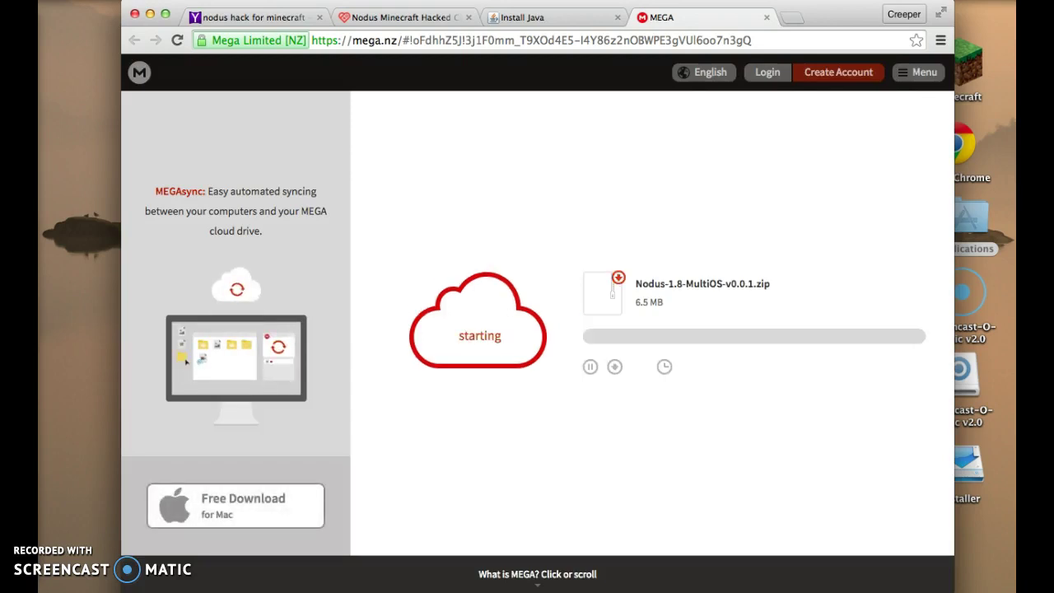
click(685, 375)
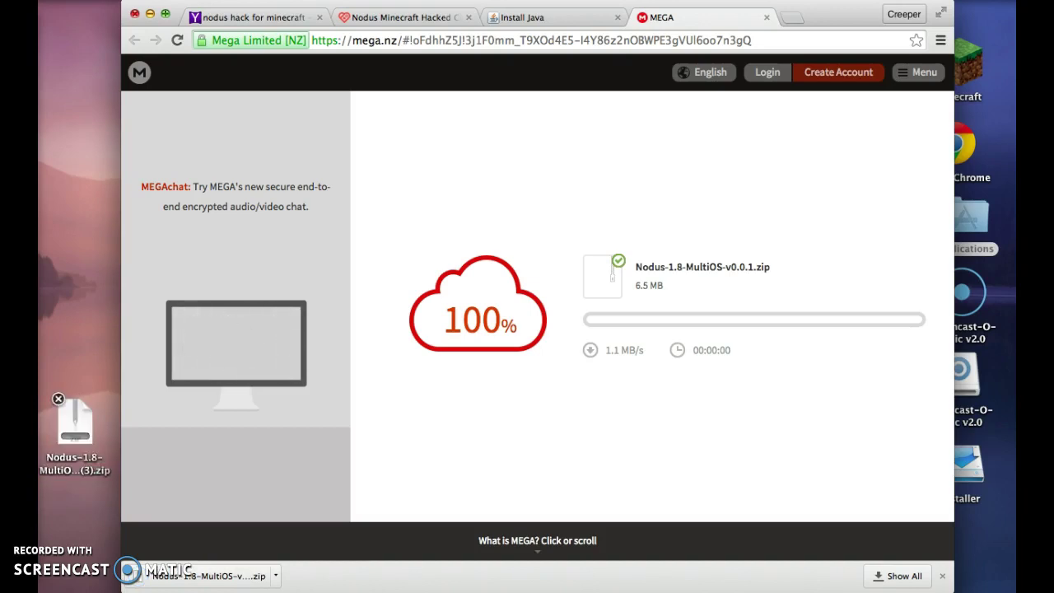
Step: Close the browser window, leaving the Install Java page, and extract the downloaded Nodus zip archive on the desktop
click(135, 14)
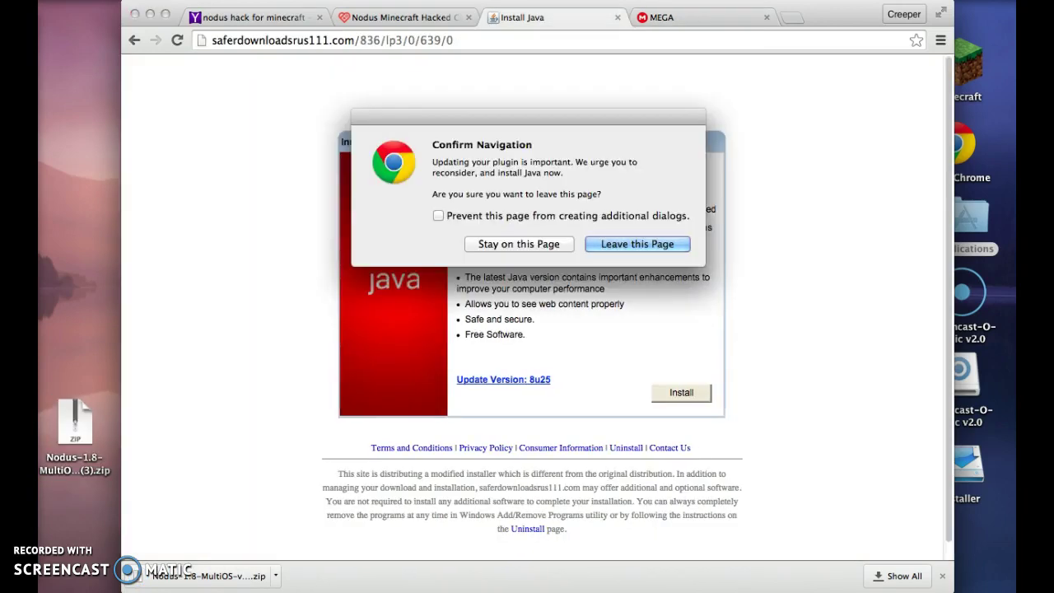
key(Return)
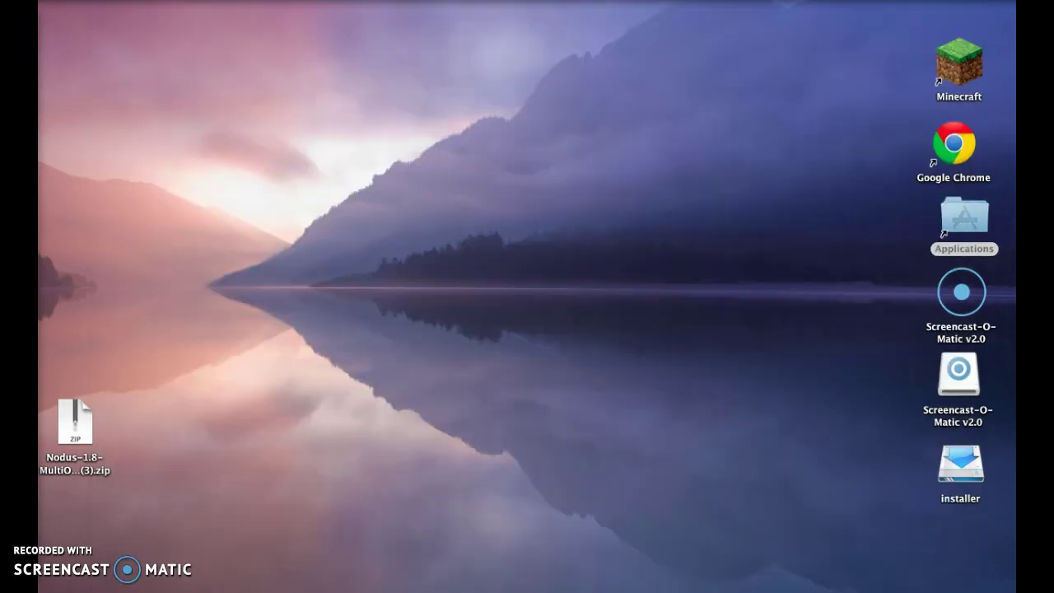
drag(75, 422, 479, 218)
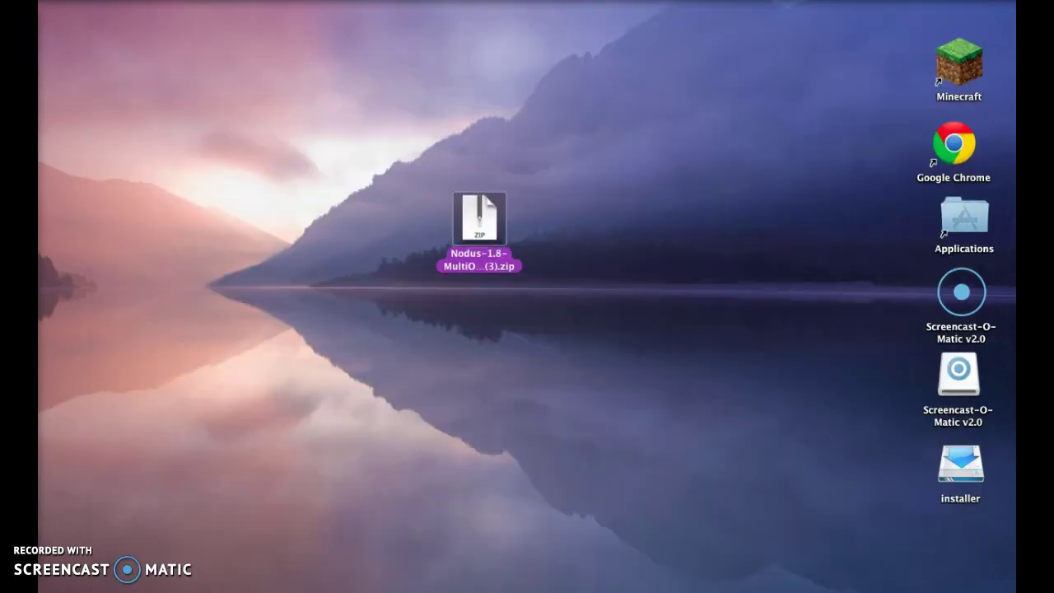
click(560, 272)
drag(387, 120, 676, 428)
double_click(479, 219)
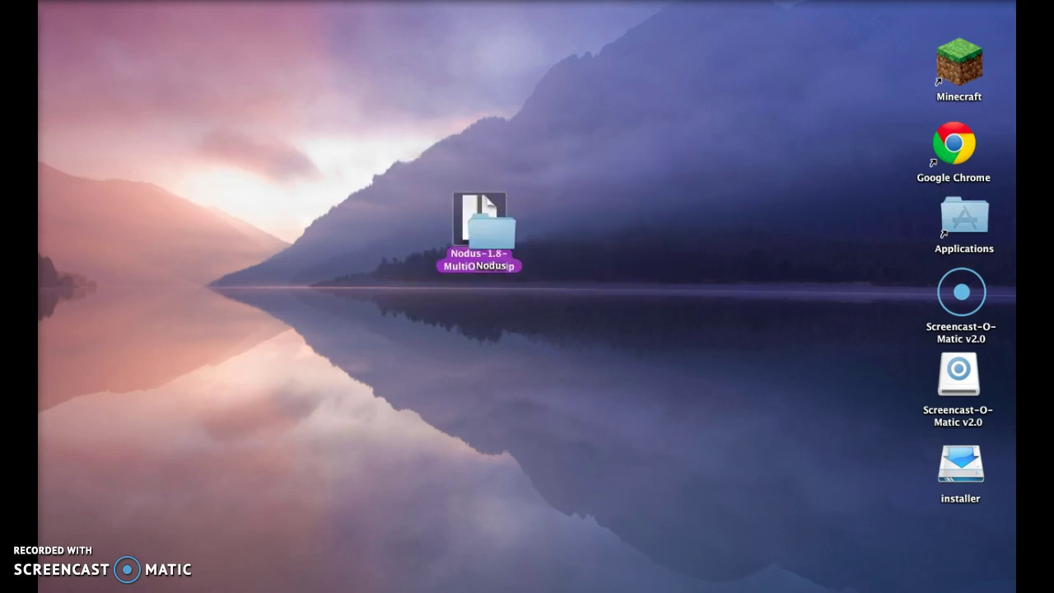
Step: Separate the Nodus zip archive from the extracted Nodus folder on the desktop, placing the folder beside the Minecraft icon
drag(480, 218, 125, 72)
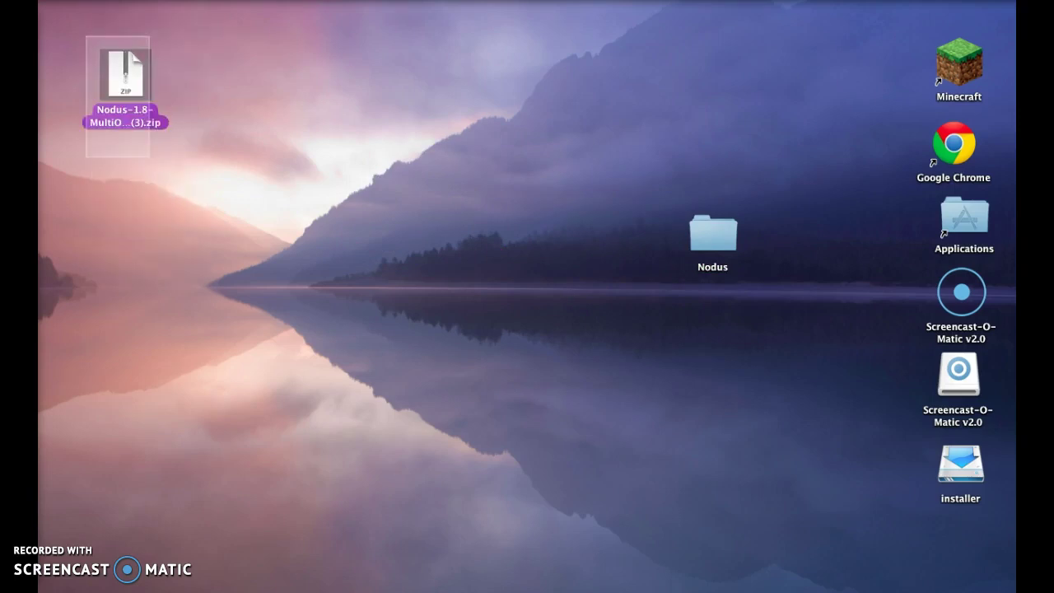
drag(713, 237, 485, 185)
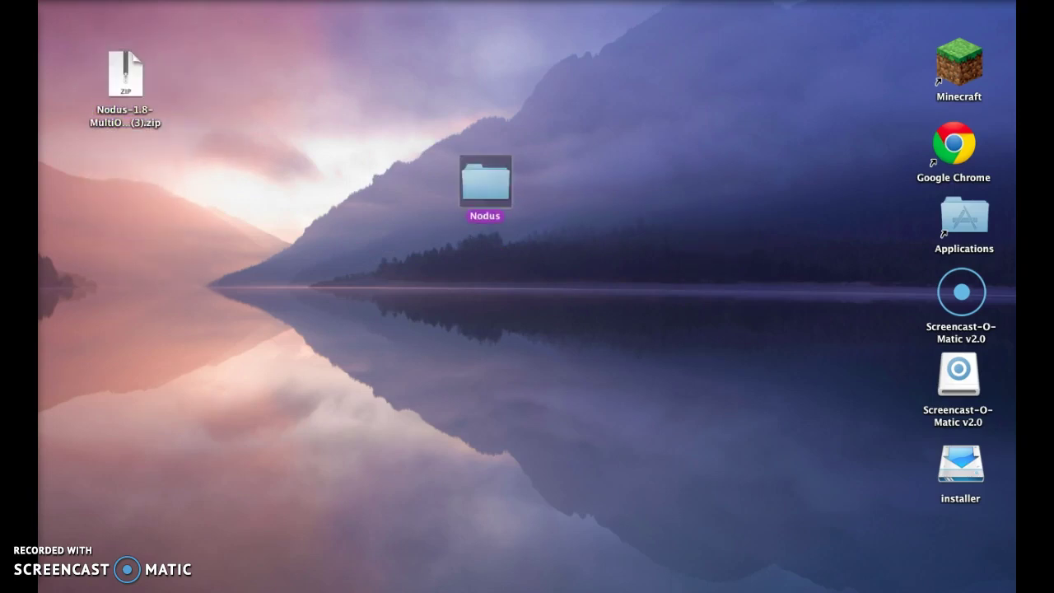
drag(379, 135, 605, 351)
drag(486, 181, 815, 56)
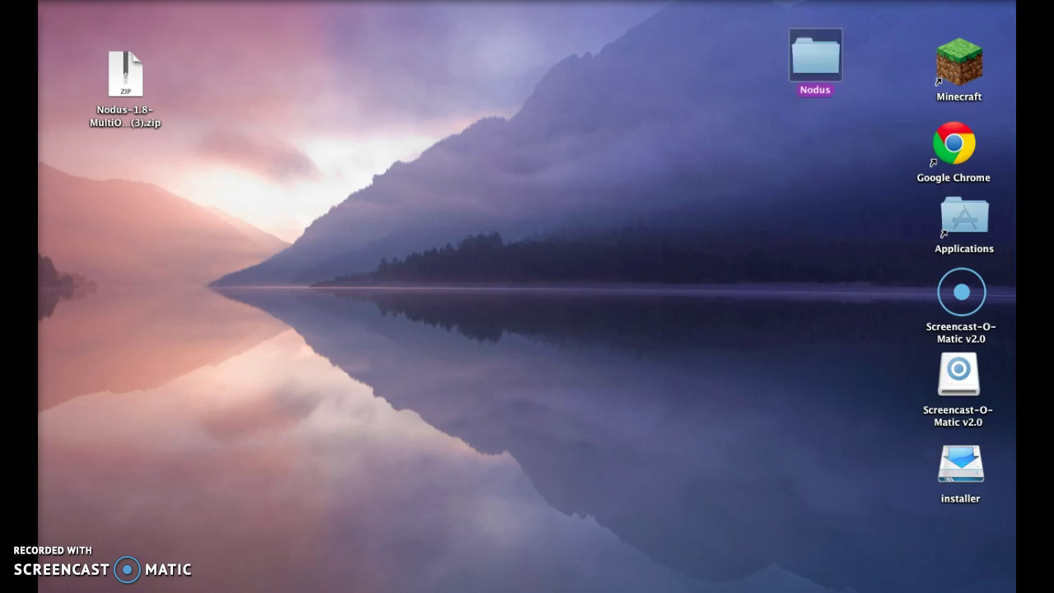
Step: Look through the Applications folder for Minecraft and close the folder window
click(964, 218)
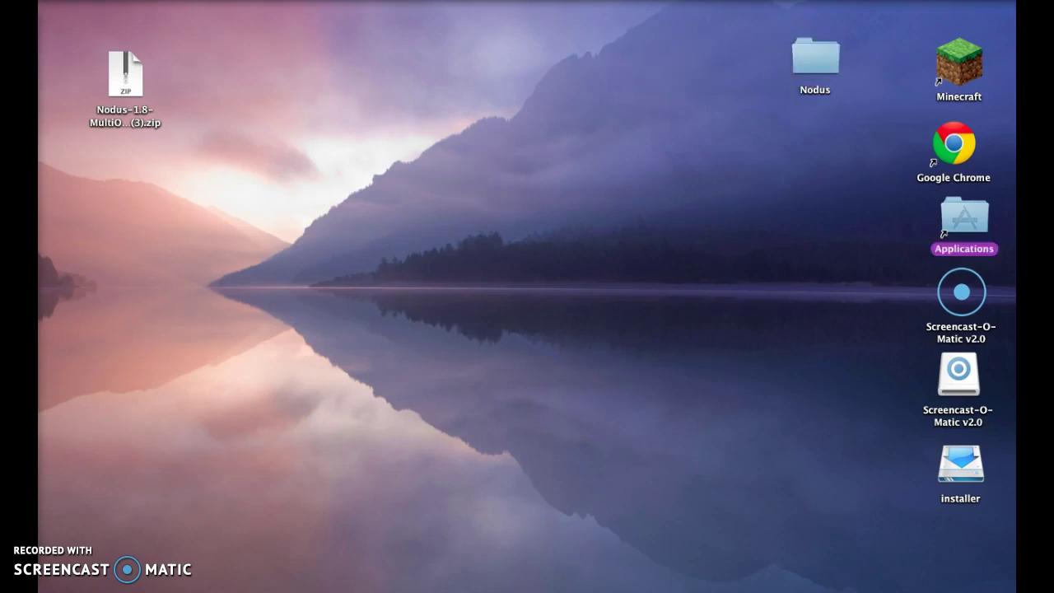
double_click(965, 217)
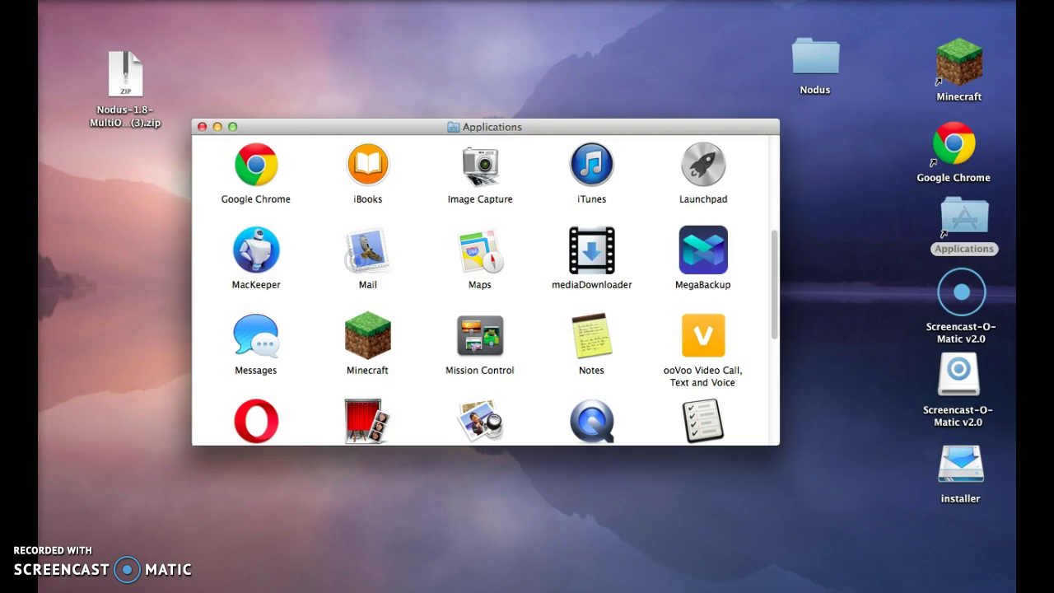
scroll(486, 289, down, 5)
scroll(486, 288, up, 6)
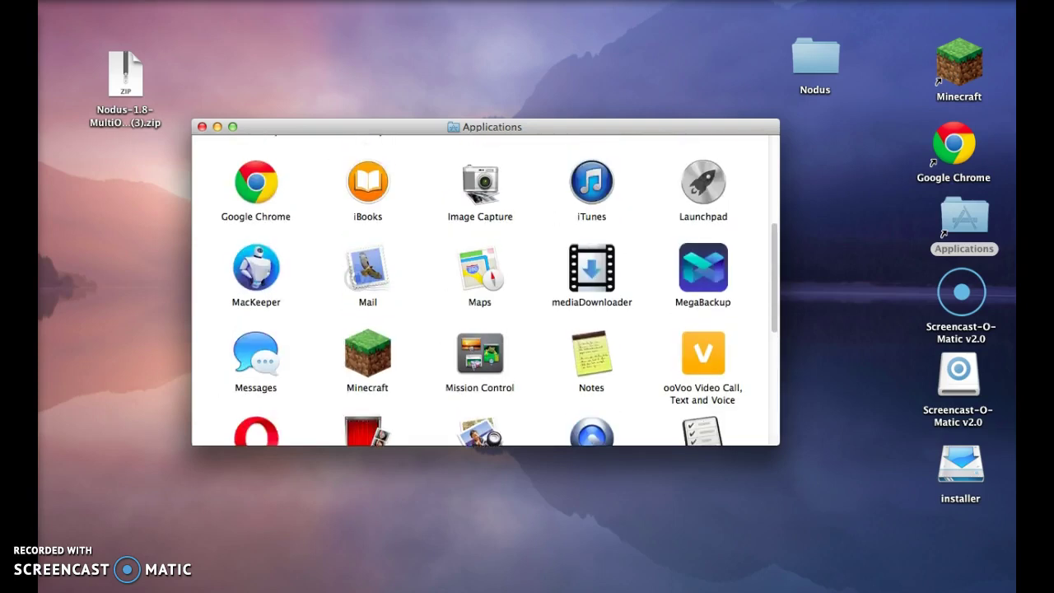
scroll(486, 288, down, 1)
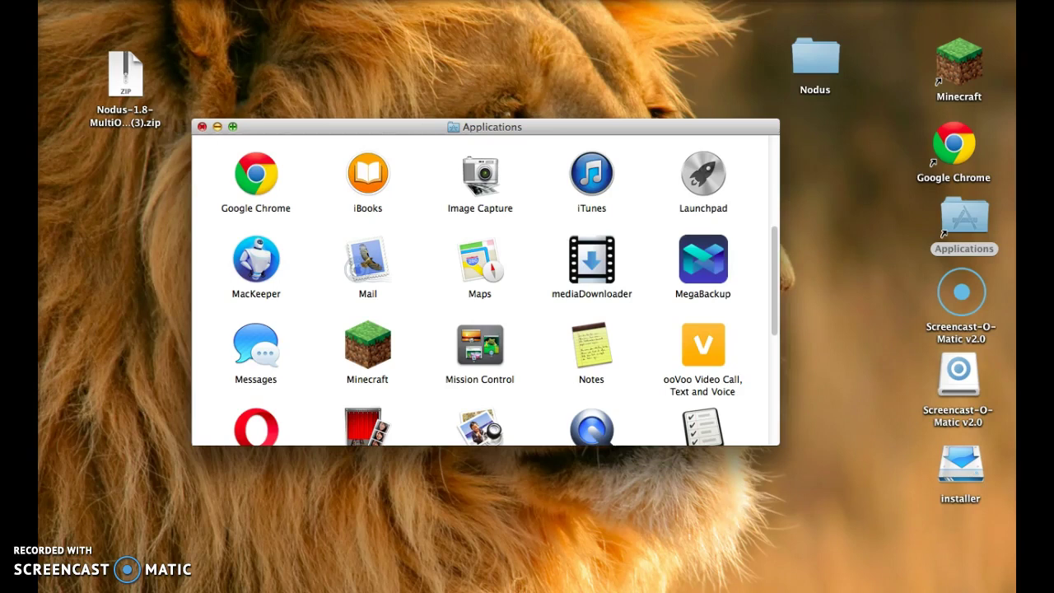
click(202, 127)
Step: Launch Minecraft from the desktop, and clear away the Nodus zip archive while placing the Nodus folder beside the installer icon
double_click(959, 63)
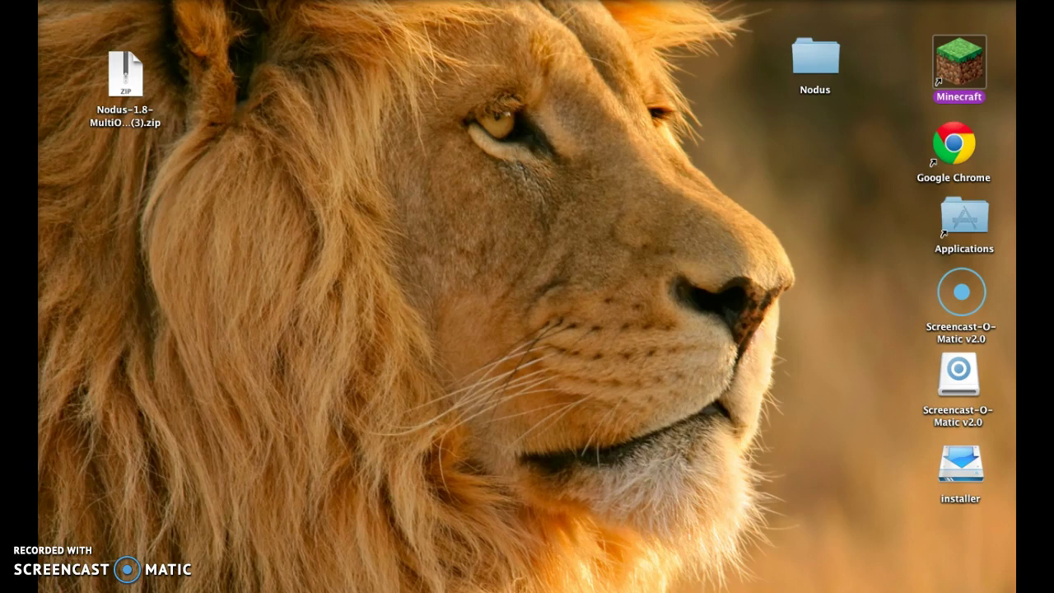
double_click(960, 62)
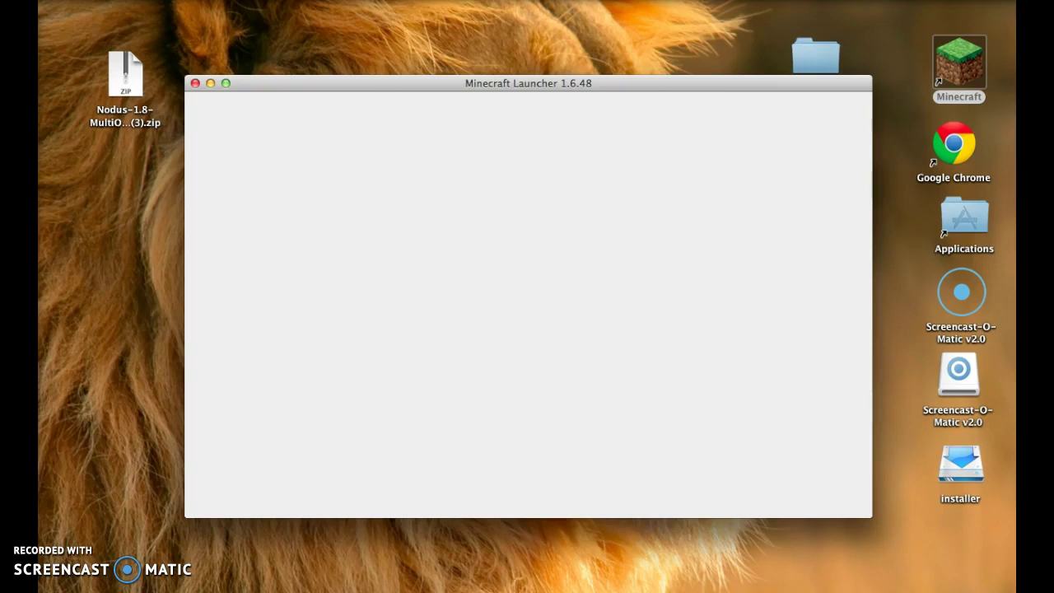
drag(126, 74, 53, 586)
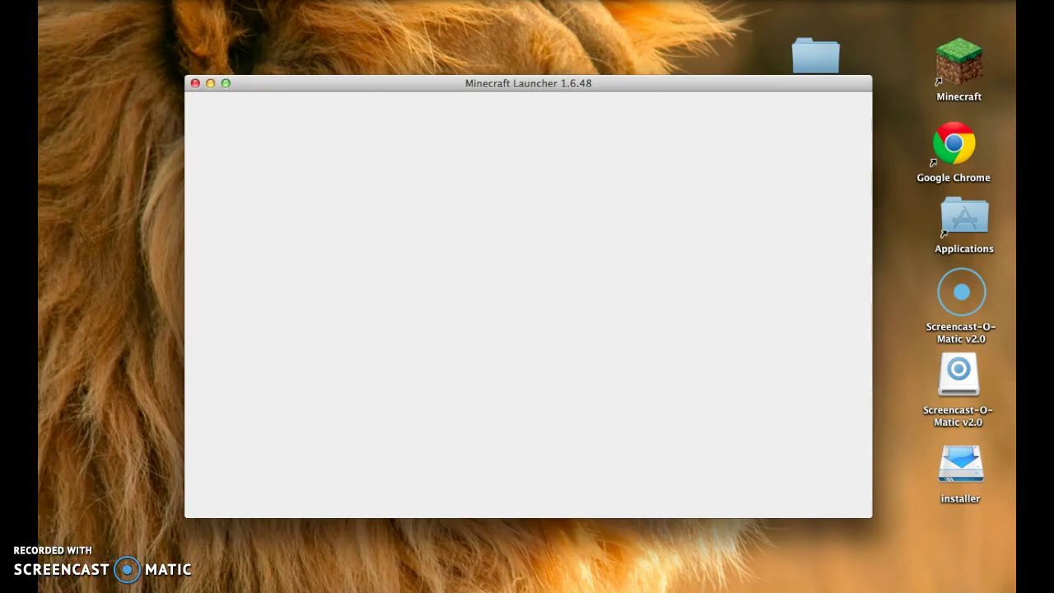
drag(815, 54, 913, 494)
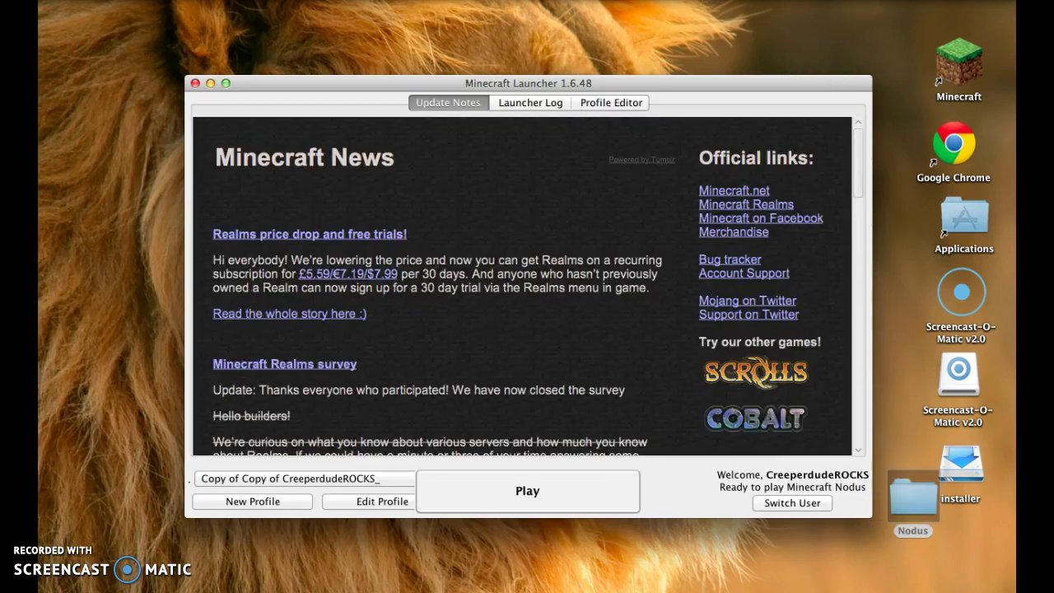
Step: Start a new launcher profile and open the versions folder inside its game directory
click(253, 501)
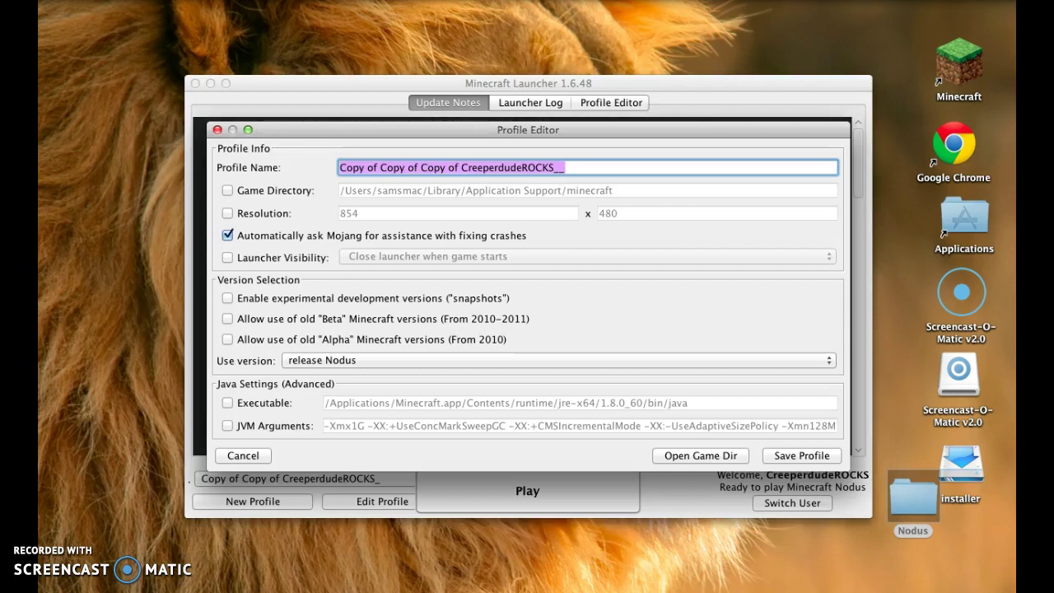
click(701, 455)
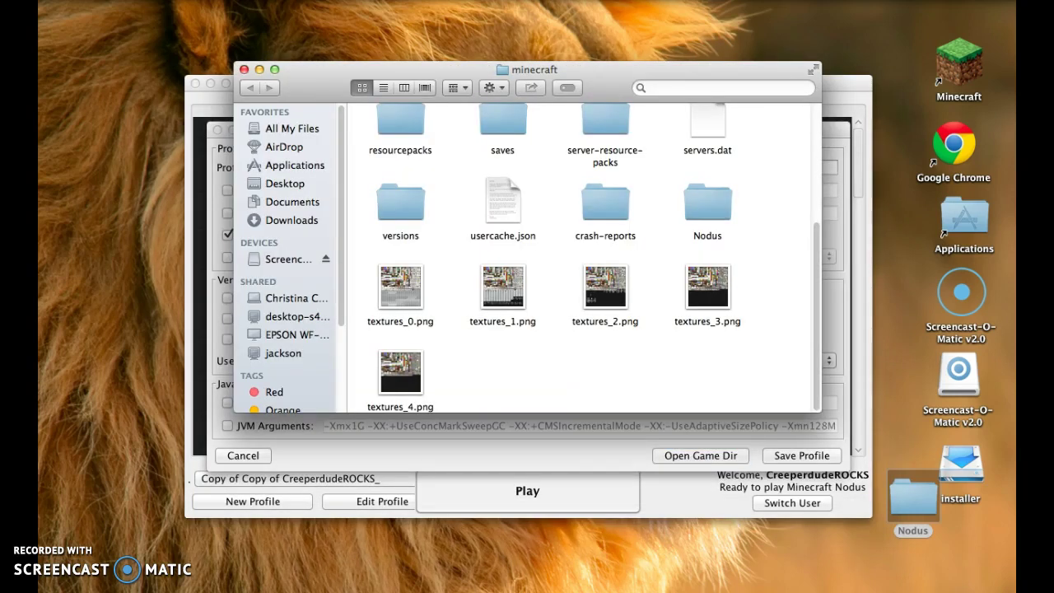
double_click(401, 203)
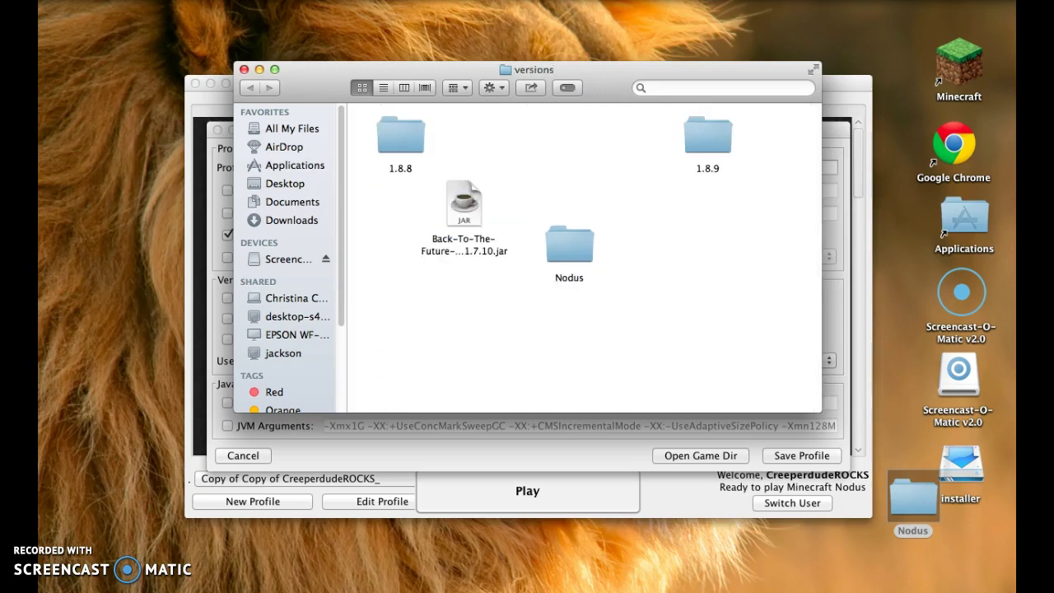
Step: Try to copy the Nodus folder into versions without replacing the existing one, and reposition the desktop Nodus folder below the installer icon
drag(913, 494, 662, 287)
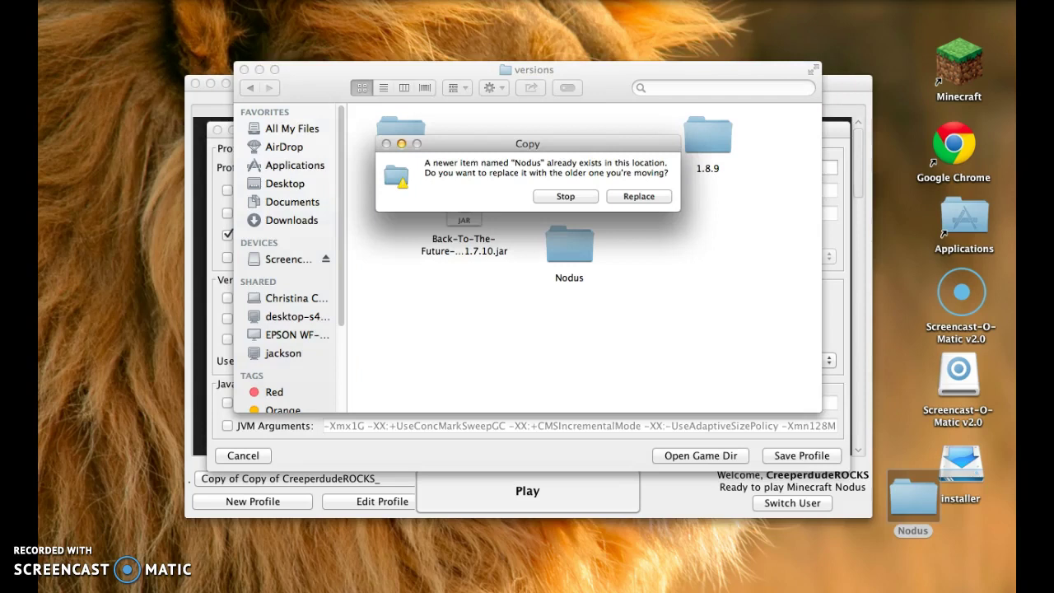
click(566, 197)
drag(913, 497, 818, 569)
click(511, 456)
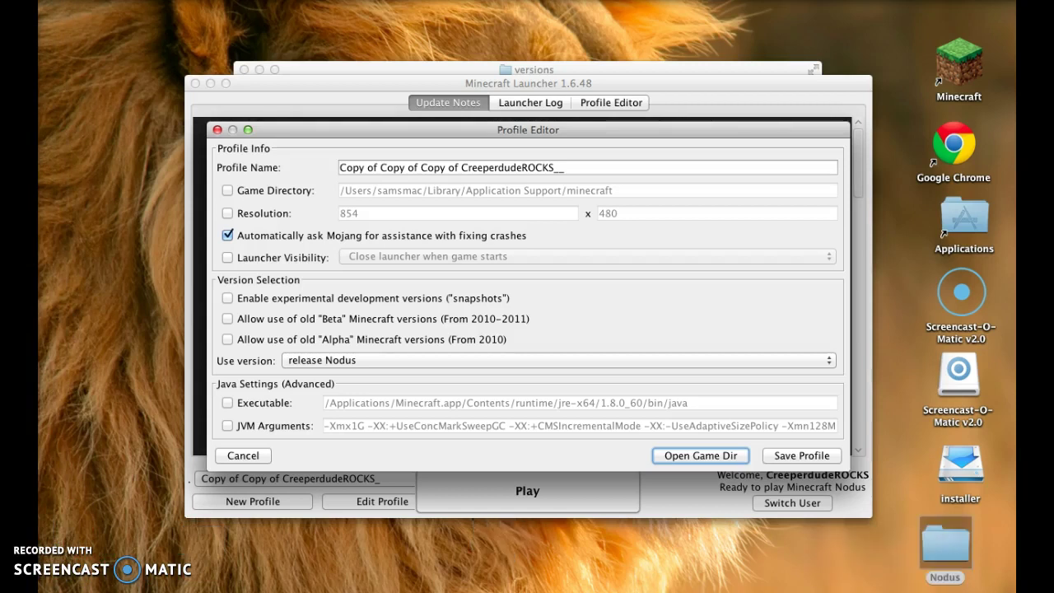
Step: Save the new launcher profile and reopen it for editing
click(803, 455)
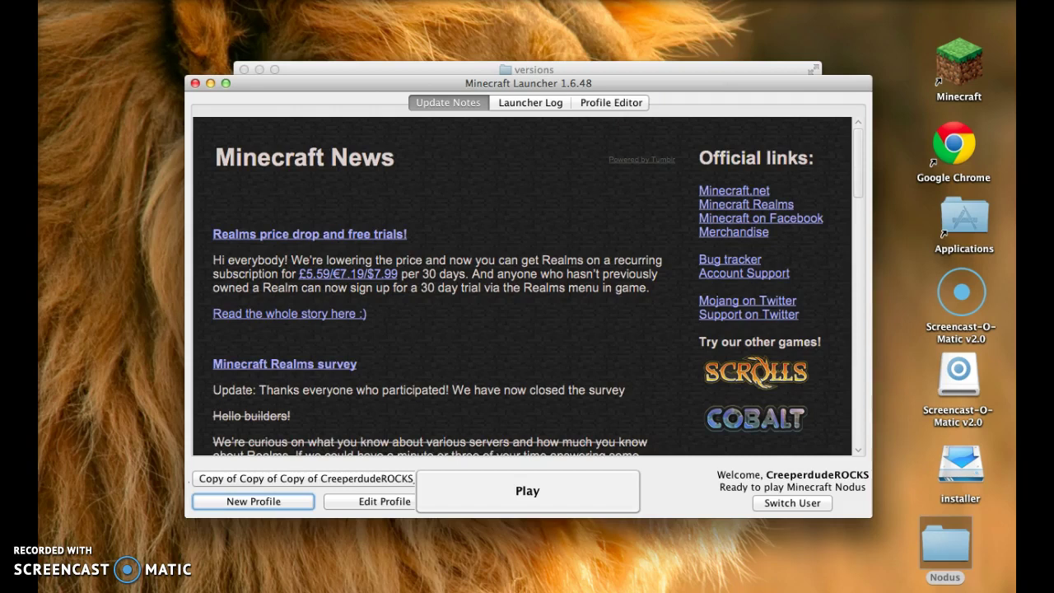
click(383, 501)
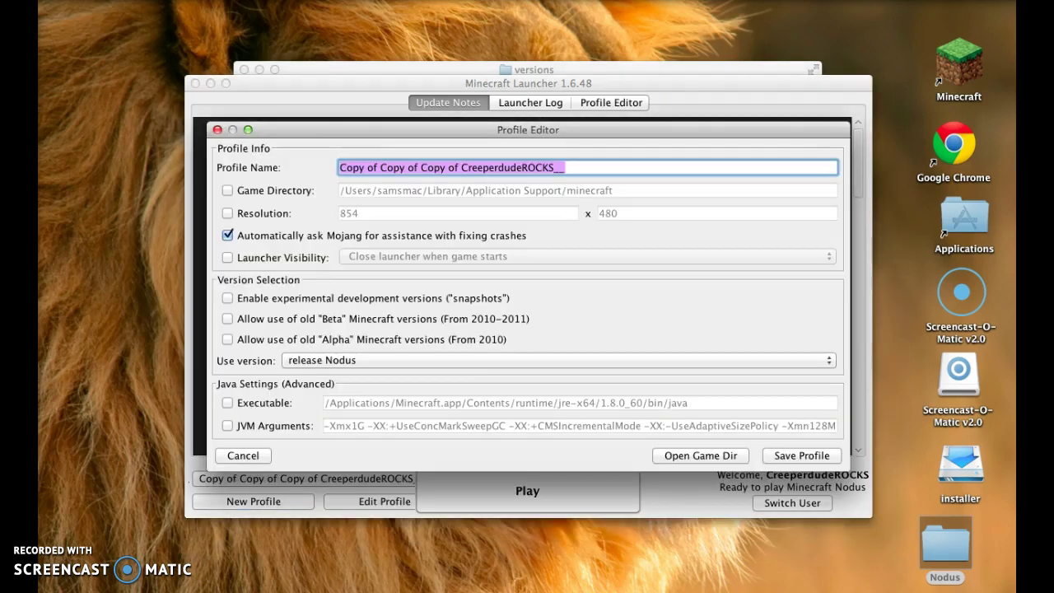
Step: Set the profile's game version to release 1.8.9
click(559, 361)
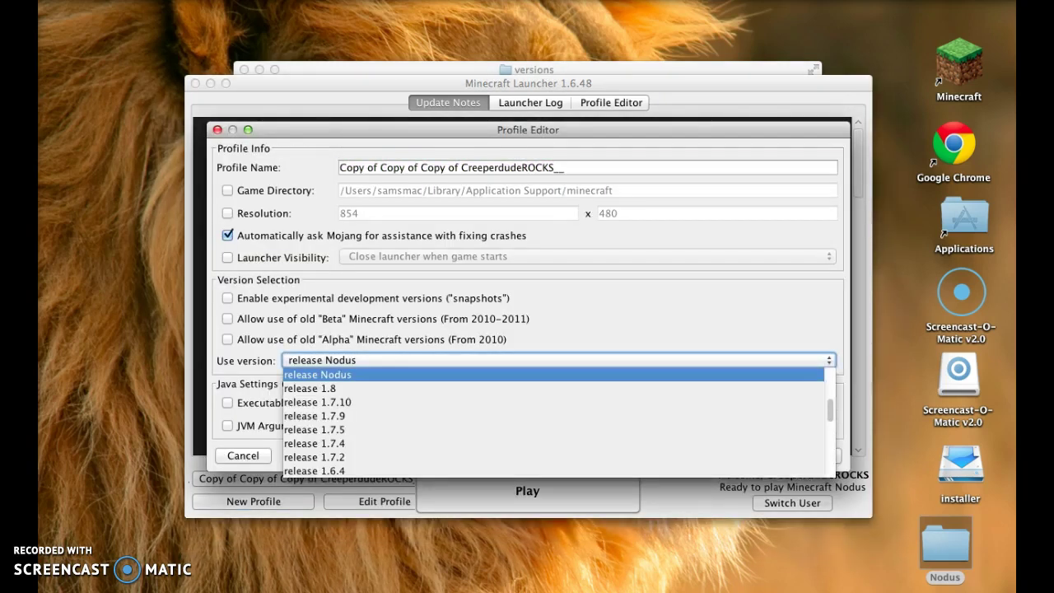
scroll(559, 389, down, 1)
scroll(558, 389, up, 10)
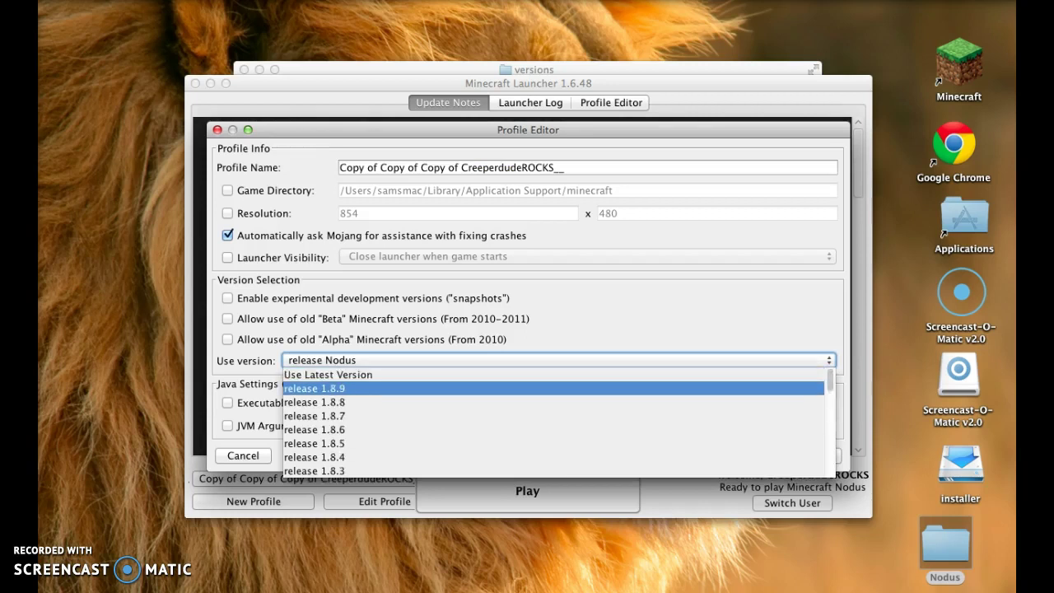
click(558, 389)
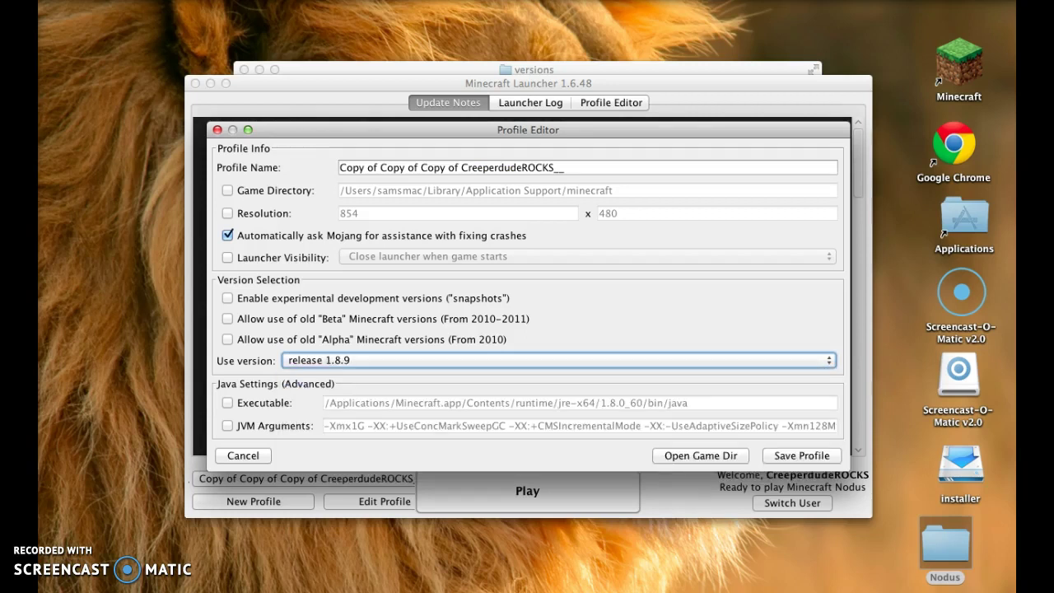
Step: Set the profile's game version to release Nodus and save the profile
click(558, 360)
scroll(559, 387, down, 10)
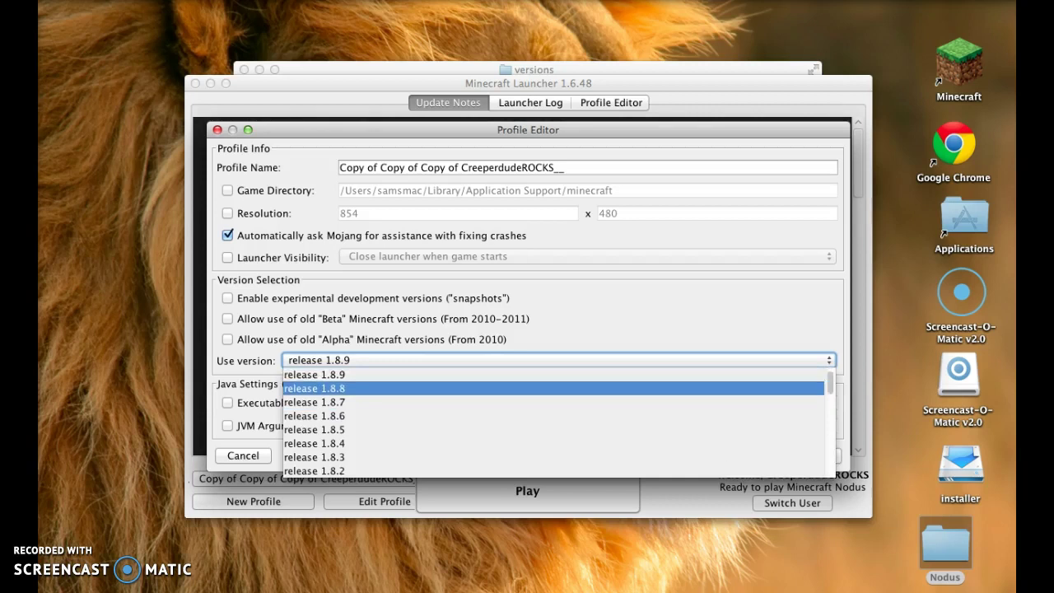
scroll(555, 420, down, 8)
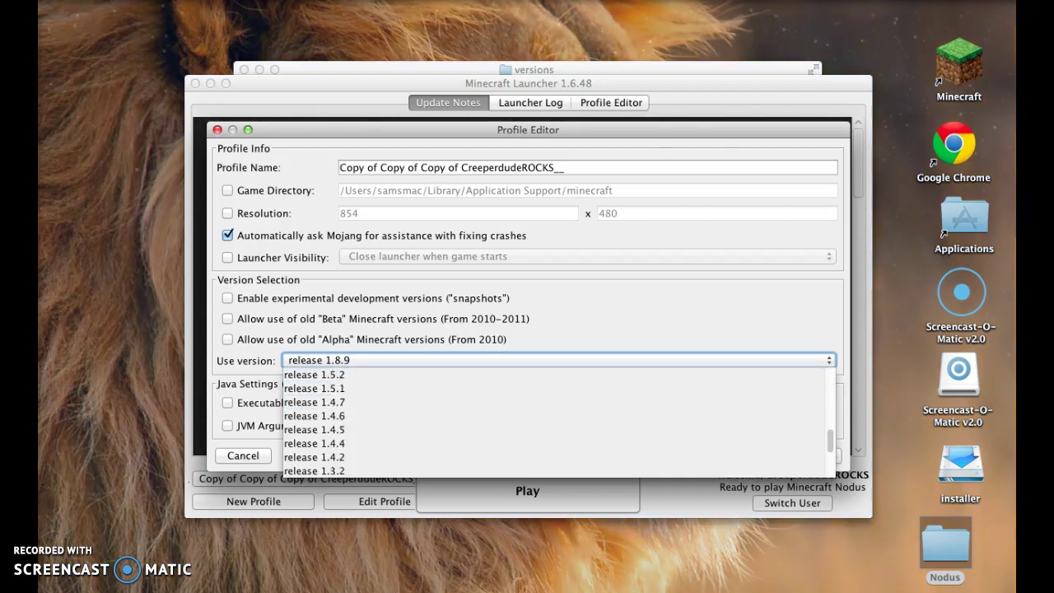
scroll(556, 420, up, 10)
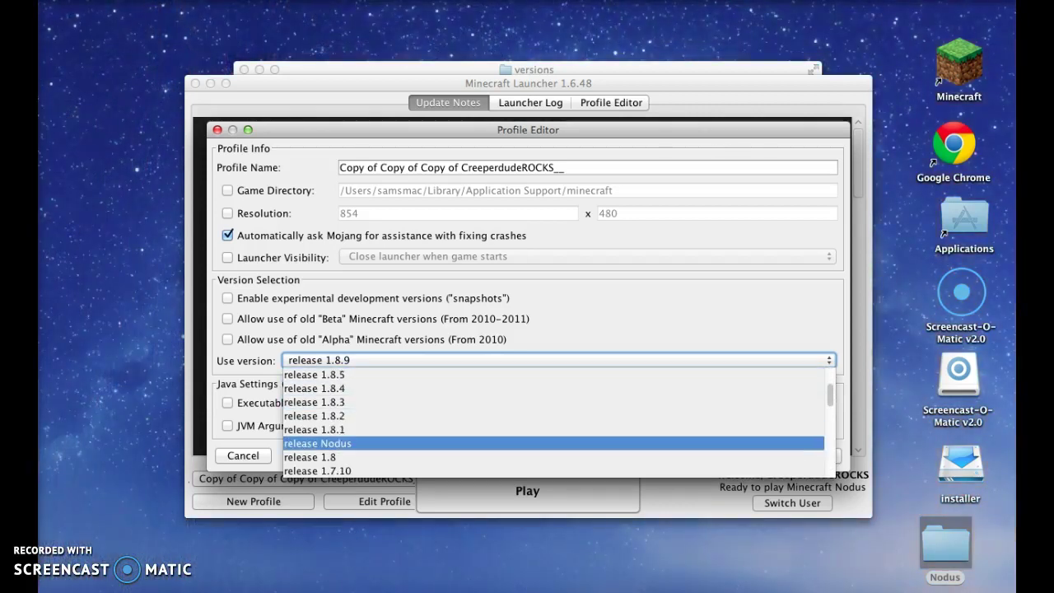
click(346, 443)
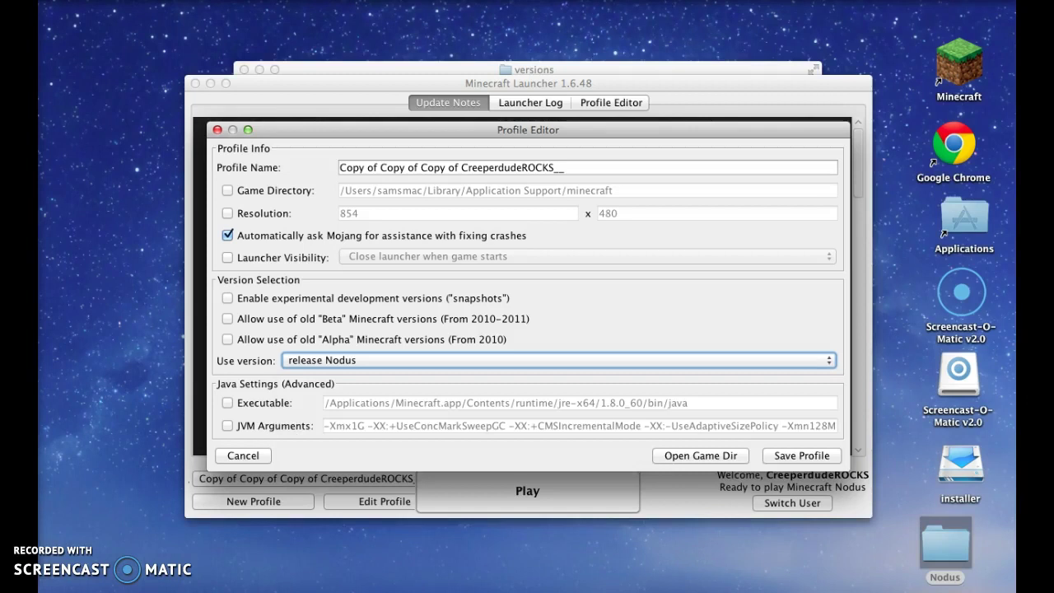
click(802, 455)
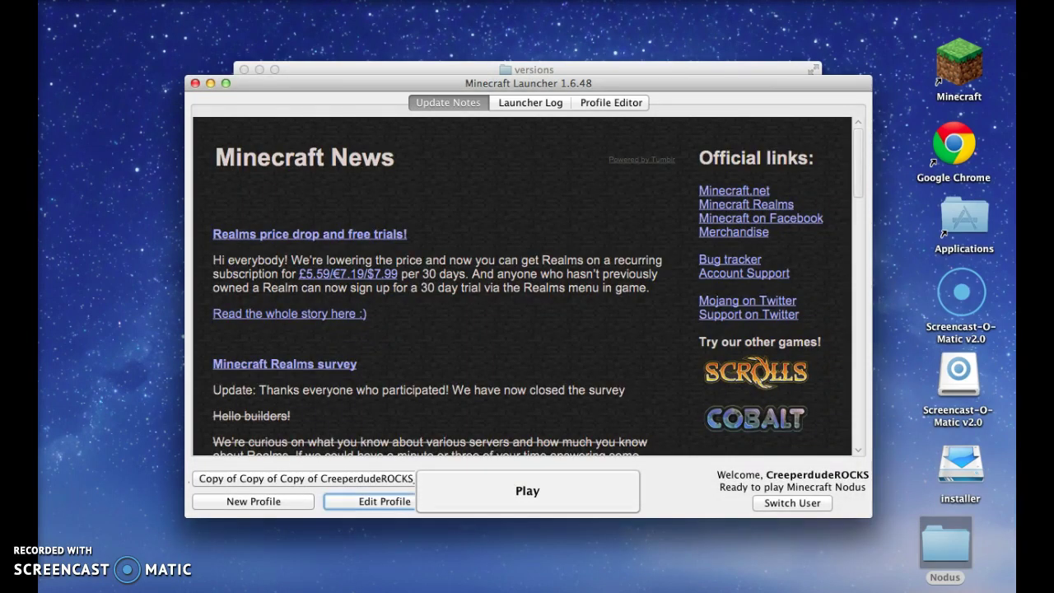
Step: Start the game with the Nodus profile and close the versions folder window
key(Return)
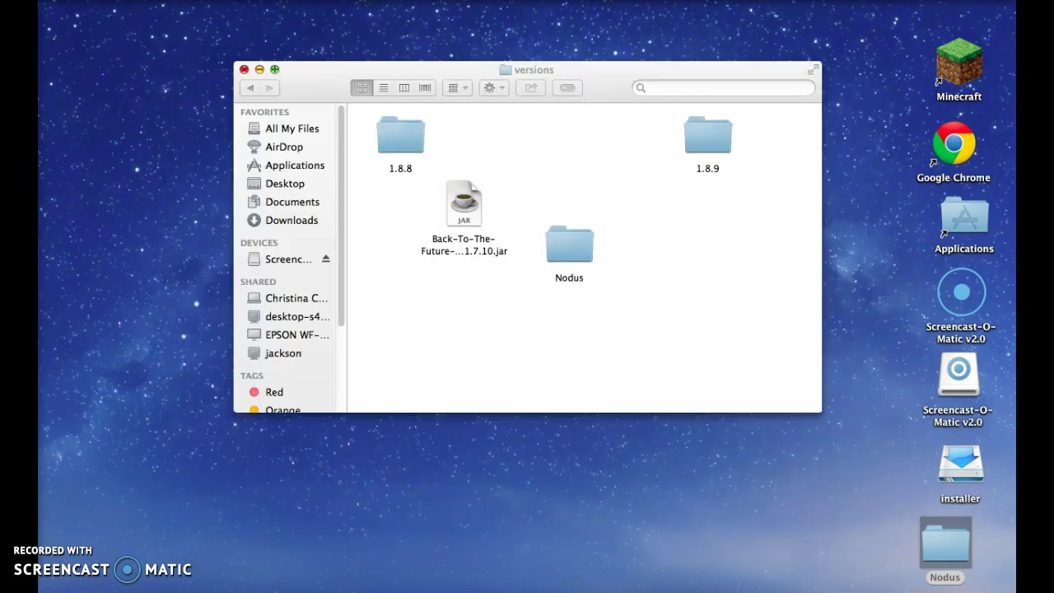
click(244, 70)
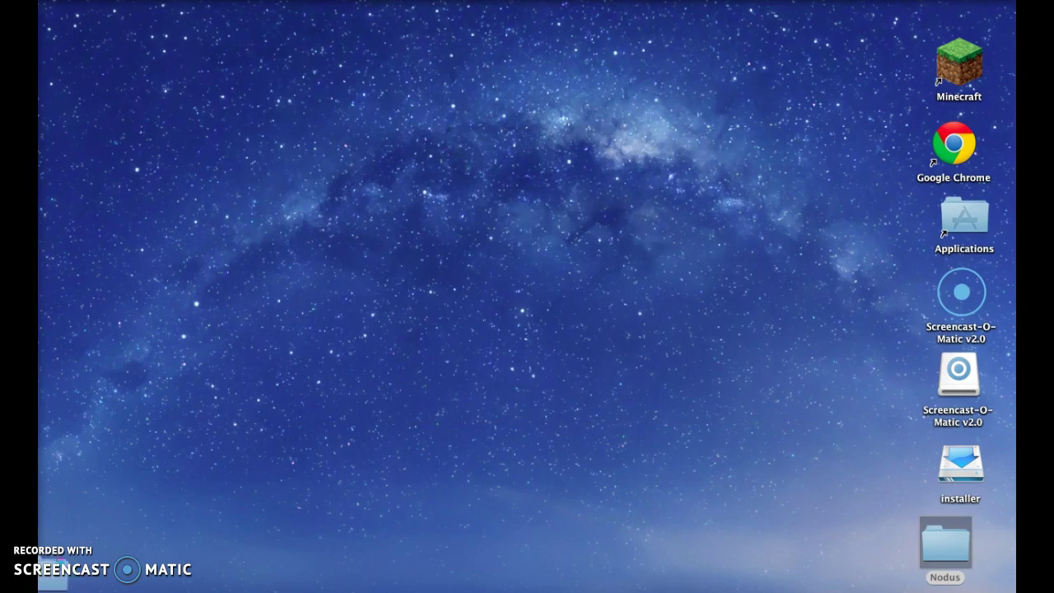
Step: Clear the Nodus folder off the desktop and switch to the Minecraft game window
mouse_move(50, 568)
drag(945, 543, 71, 567)
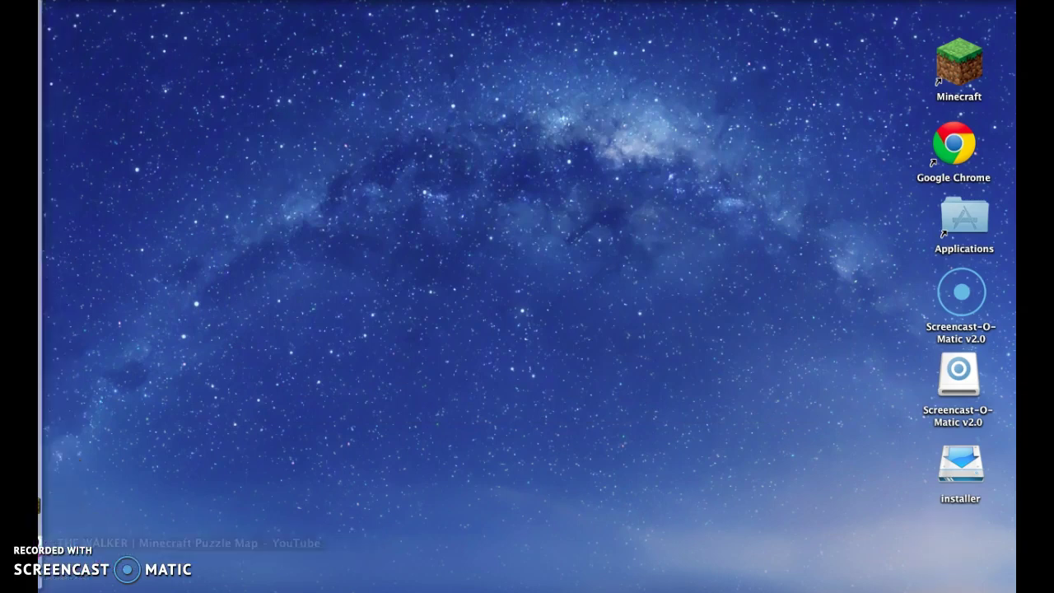
click(66, 560)
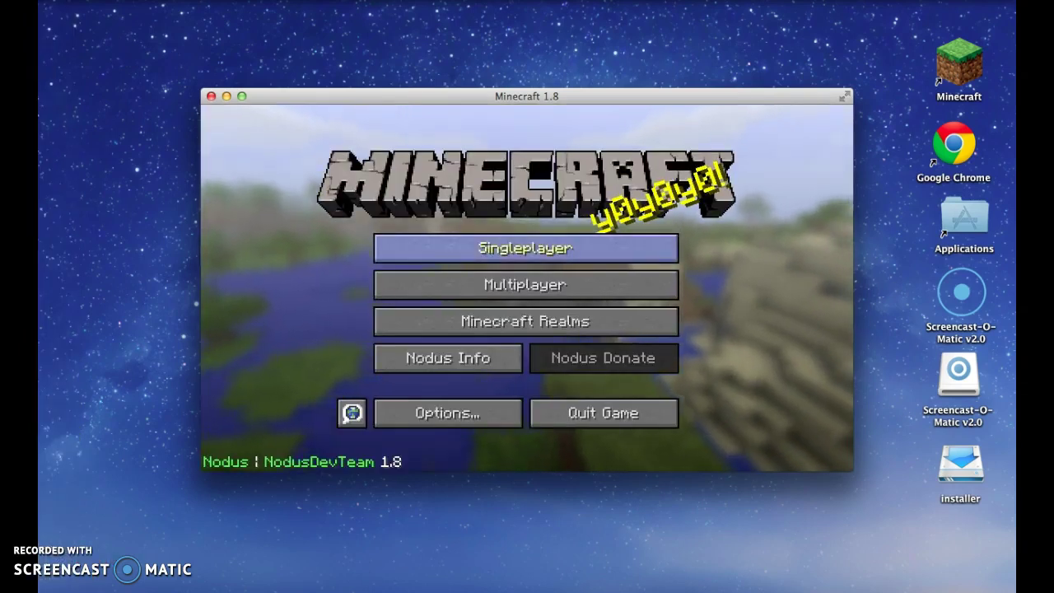
Step: Enlarge the game window and load the singleplayer survival world named New World
click(242, 96)
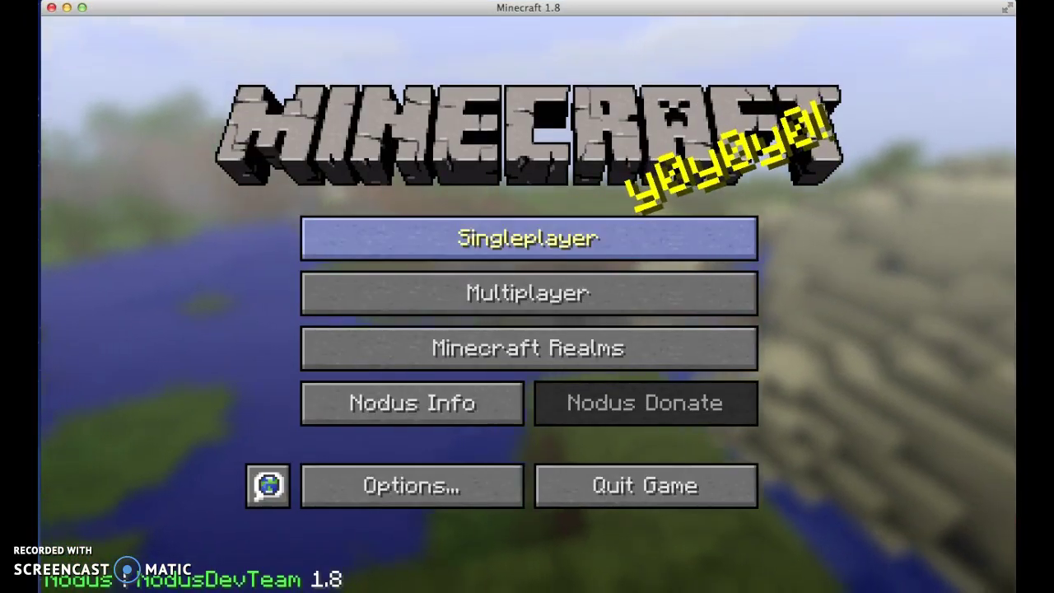
click(528, 238)
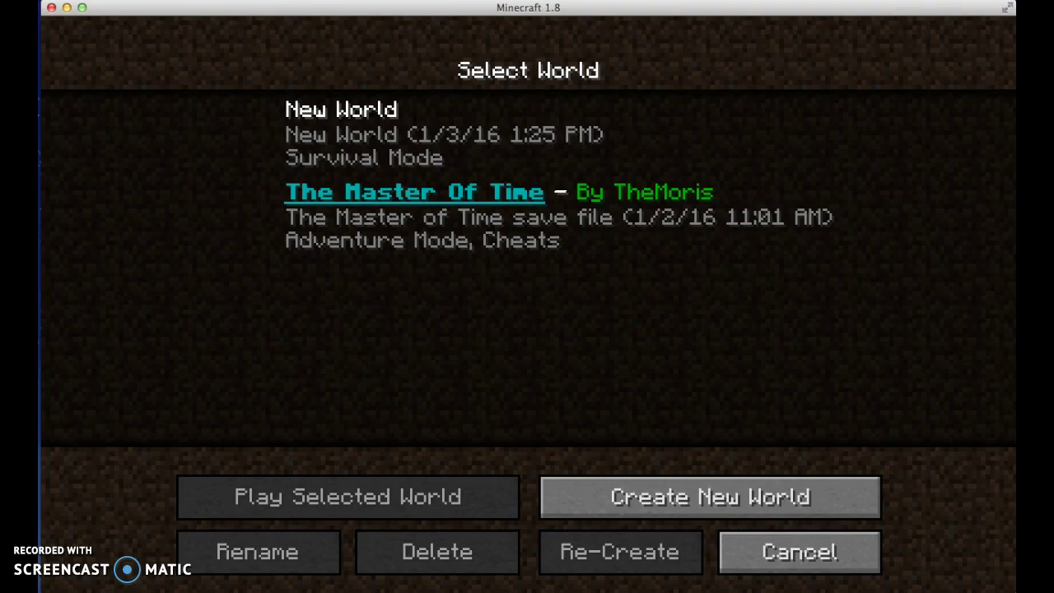
double_click(494, 135)
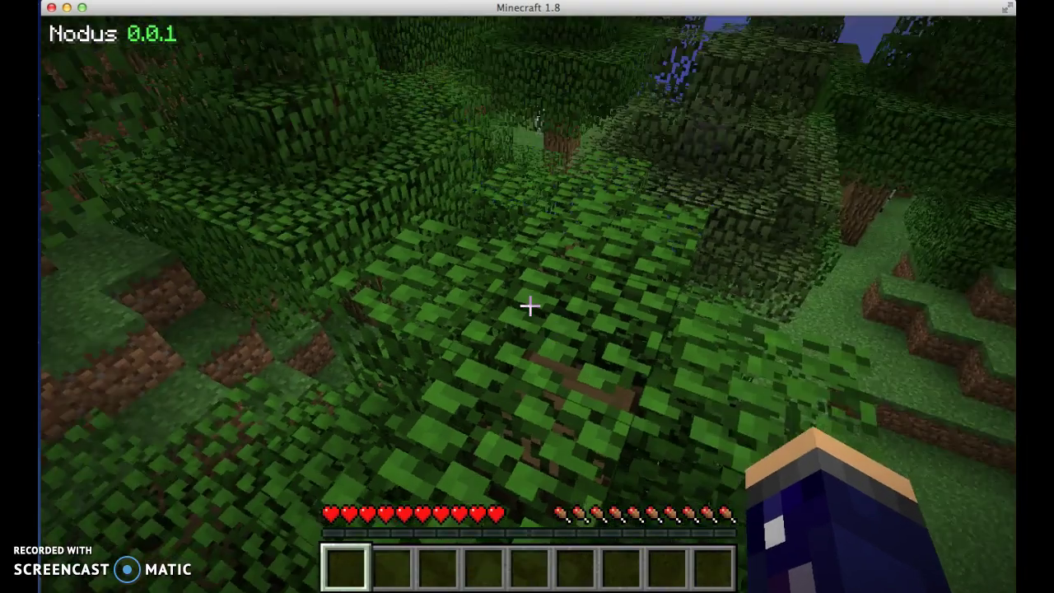
Step: Open the Nodus mod overlay and enable the World mods Day, Tracers and Nametags
key(grave)
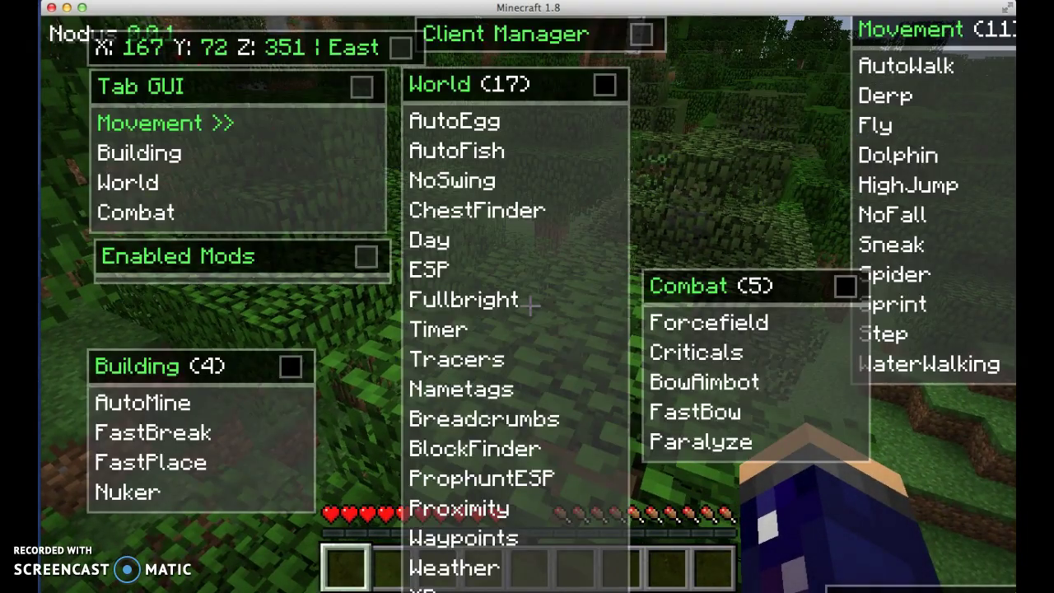
click(430, 240)
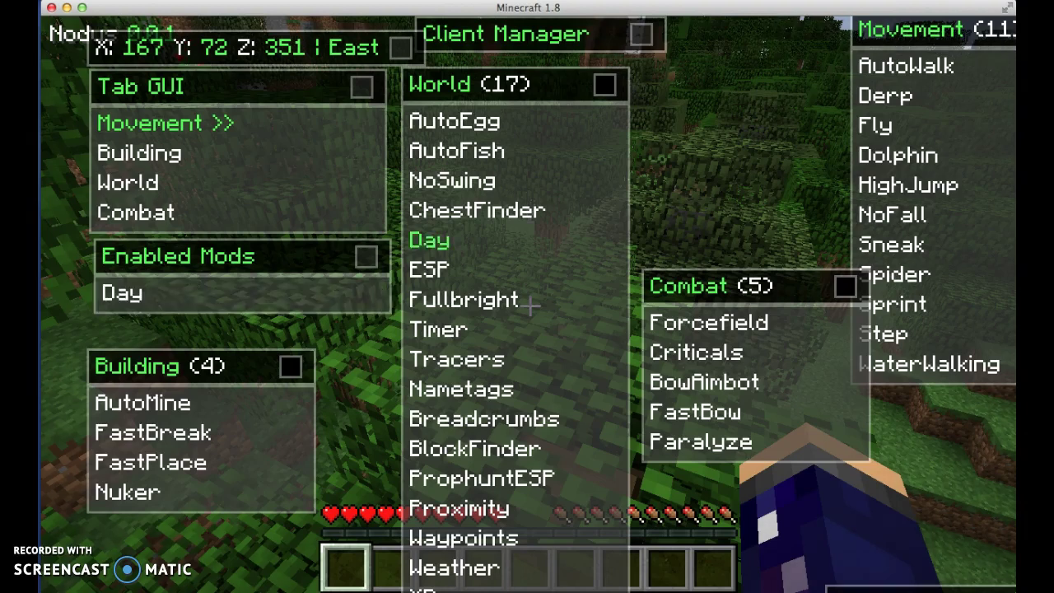
click(457, 360)
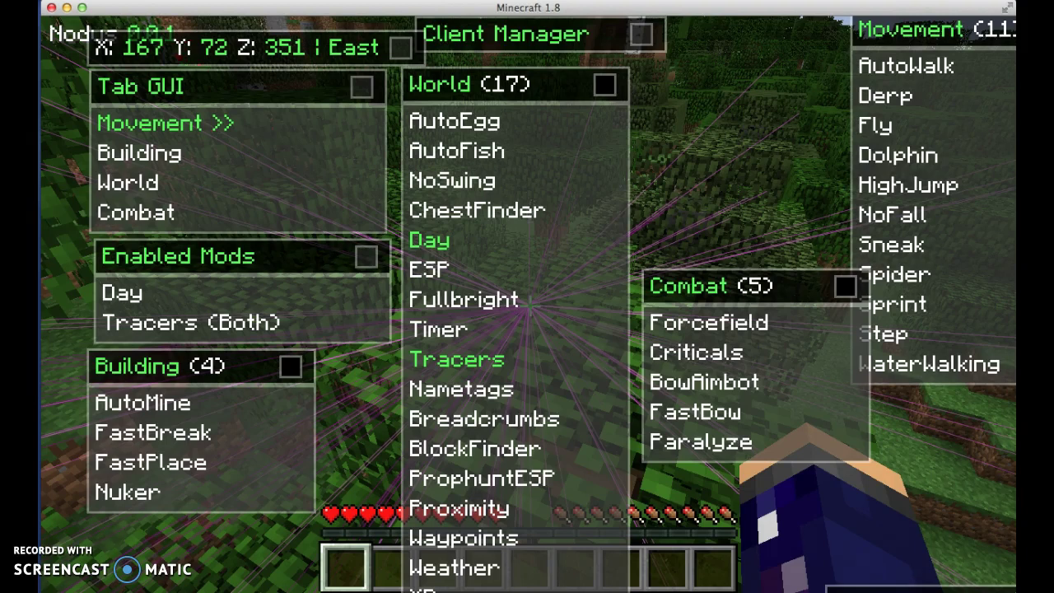
click(461, 389)
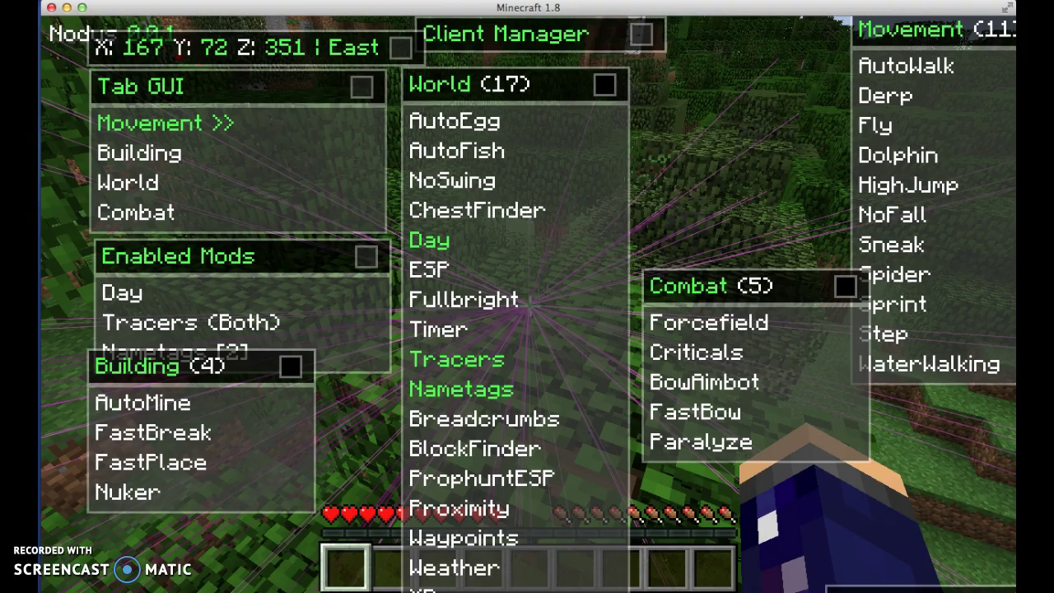
Step: Switch Weather on and back off, and disable Tracers, Day and Nametags
click(454, 568)
click(454, 567)
click(457, 359)
click(430, 240)
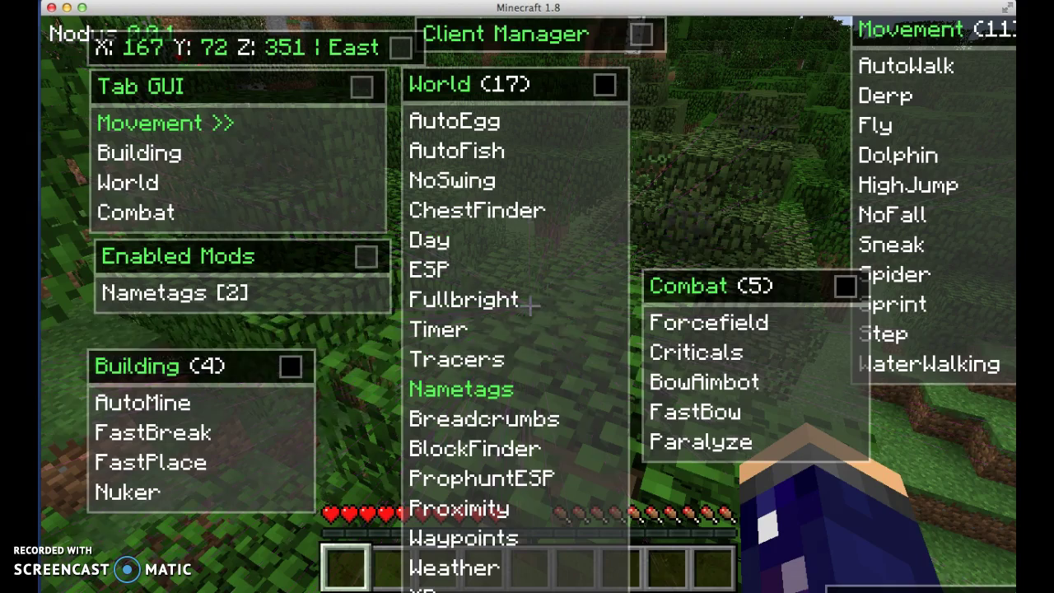
key(n)
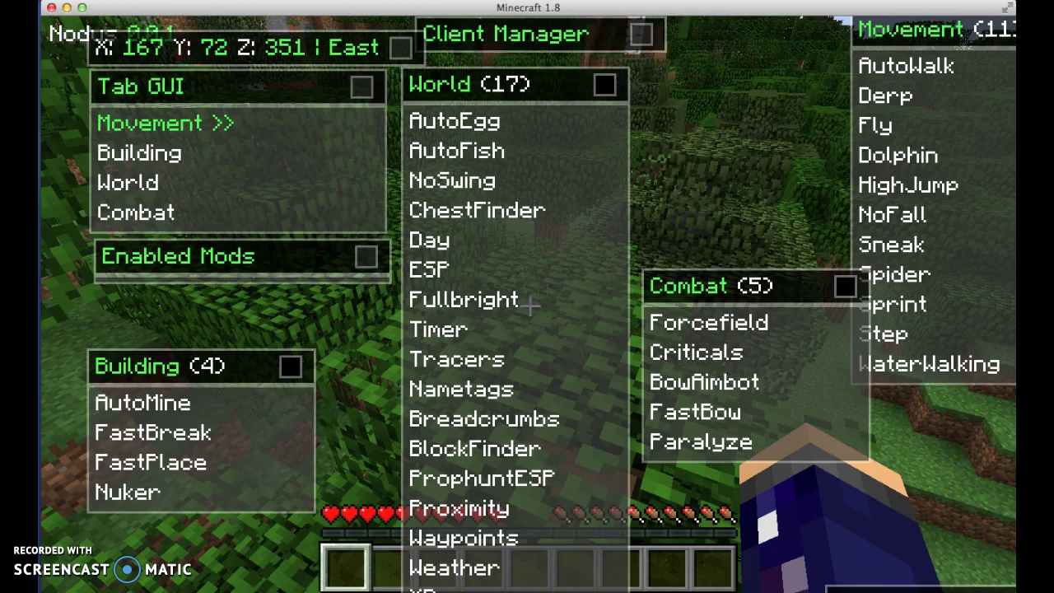
Step: Reposition the World mod list slightly, and switch the Forcefield and Derp mods on and back off
drag(502, 84, 457, 93)
click(709, 323)
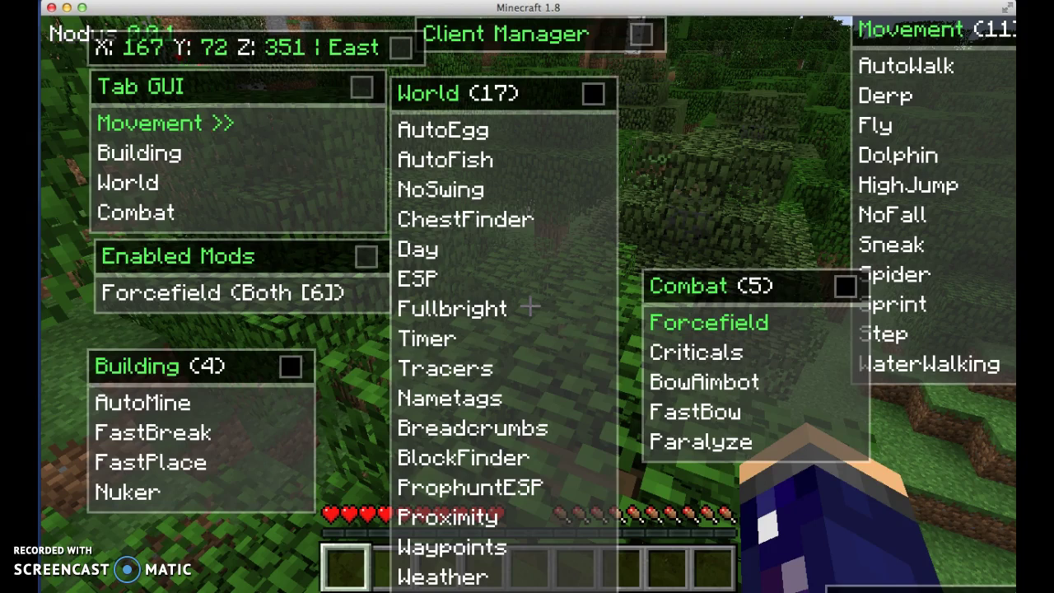
click(885, 97)
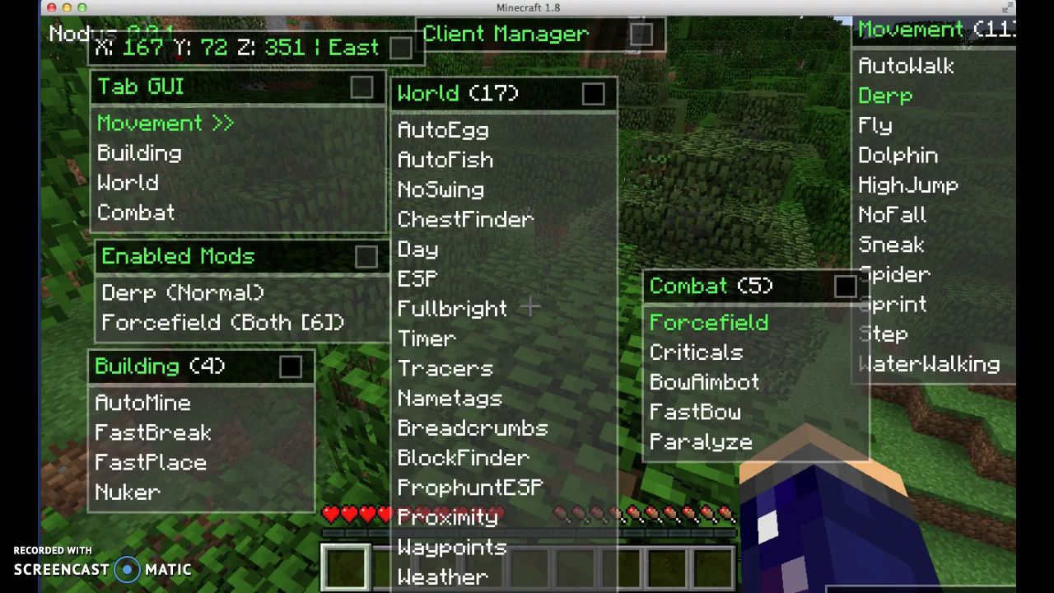
key(z)
click(709, 323)
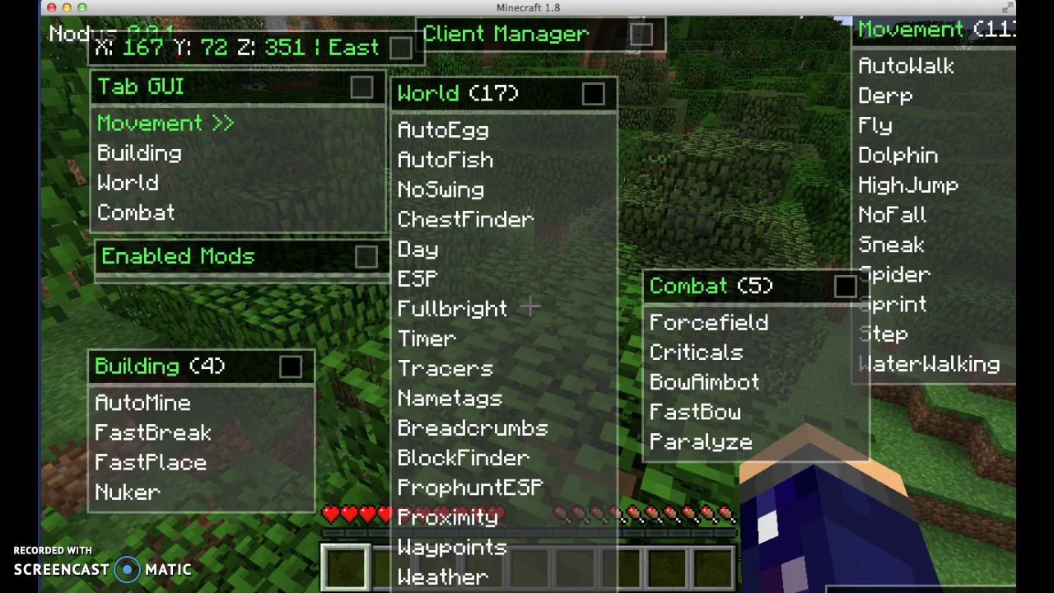
Step: Enable the movement mods Fly, Sprint, Step, WaterWalking and HighJump, and return to the game
key(f)
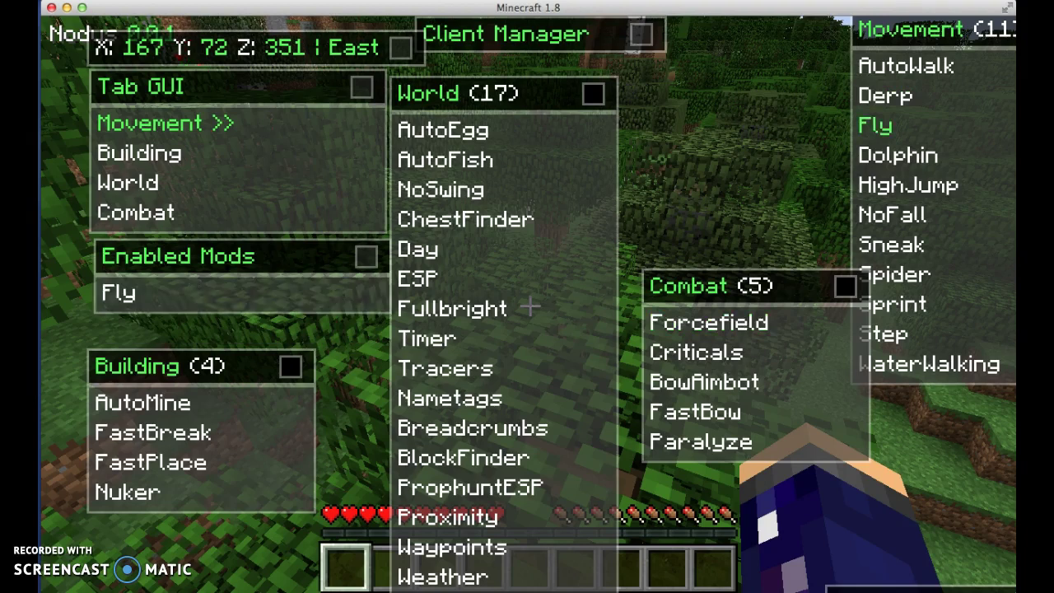
click(894, 305)
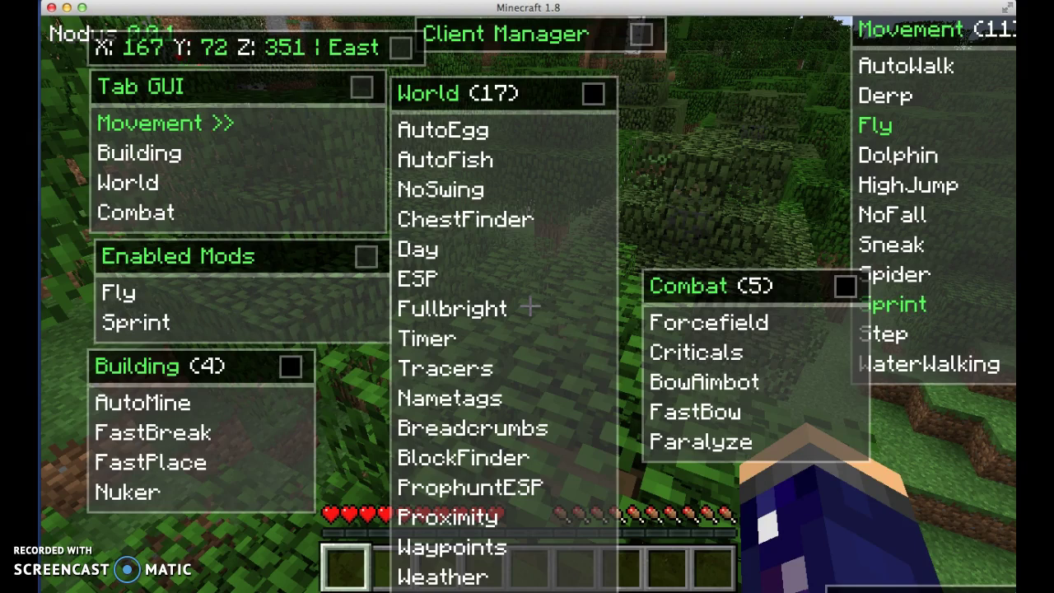
click(886, 335)
click(929, 364)
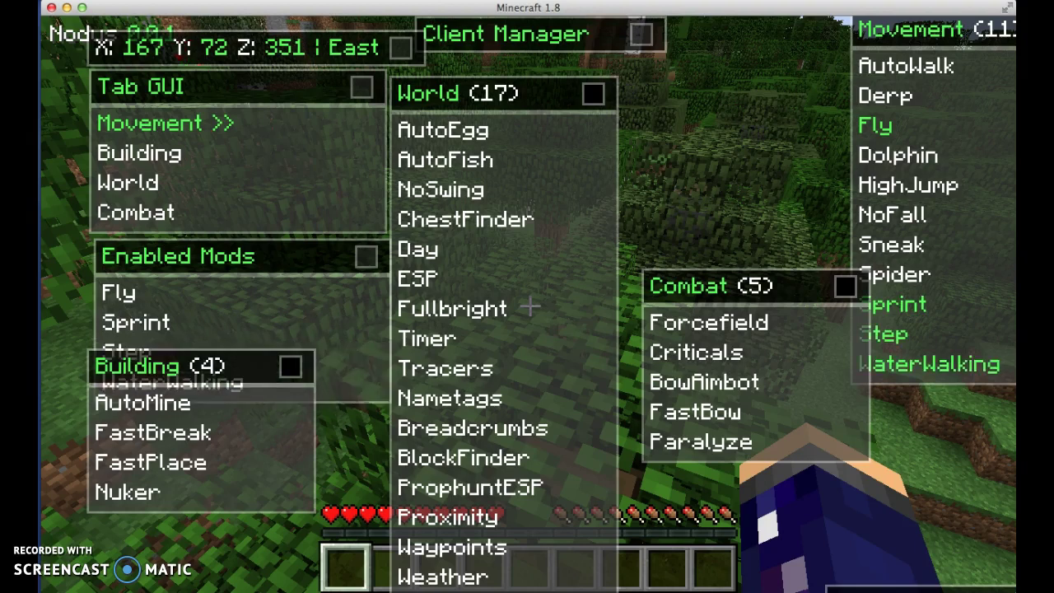
key(h)
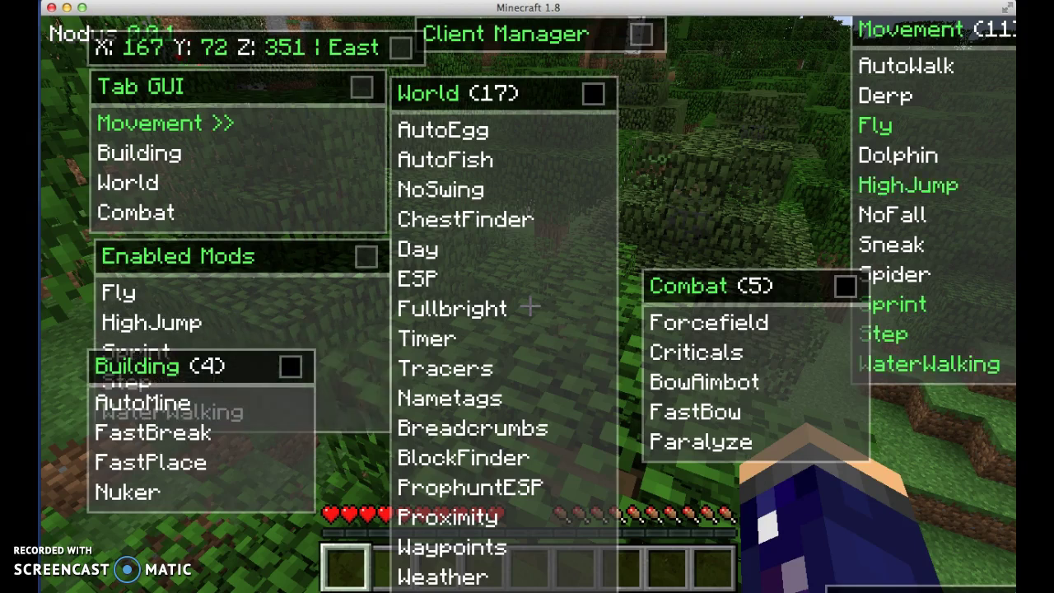
key(Escape)
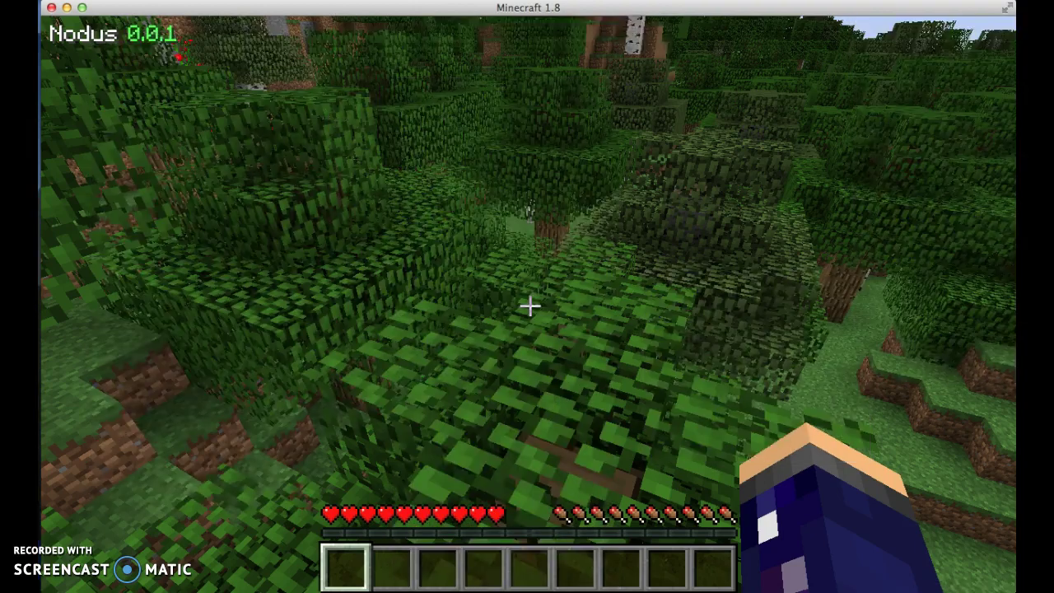
Step: Fly the character up over the forest and descend to the grass strip in the pond
key(space)
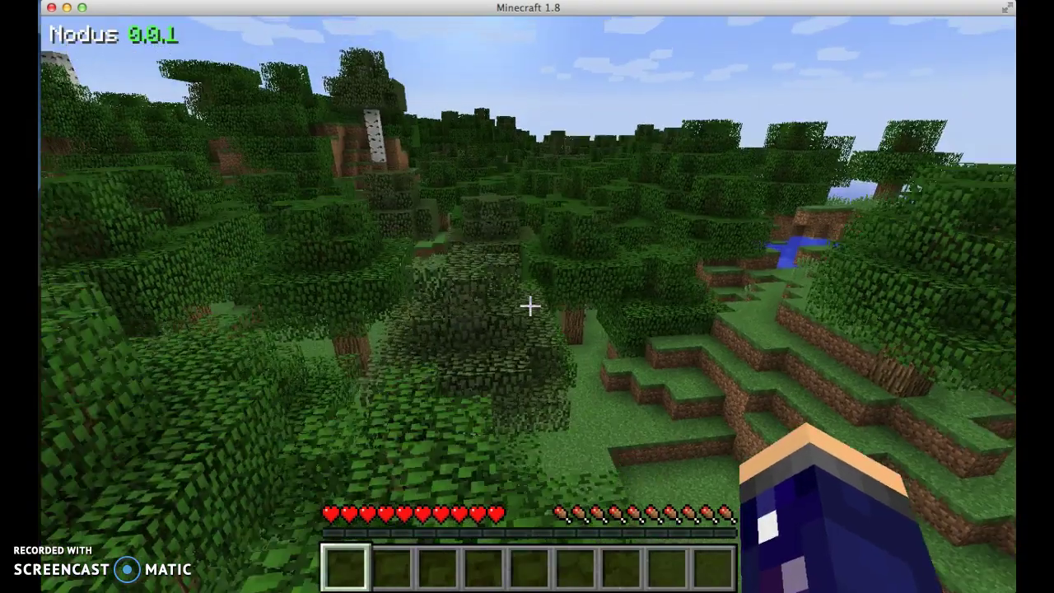
key(w)
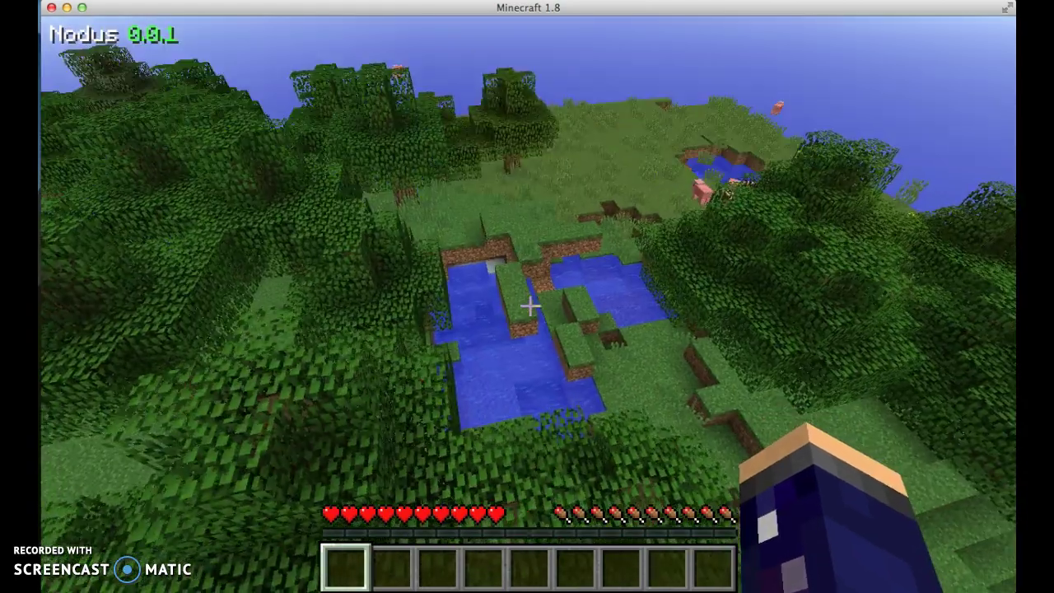
key(shift)
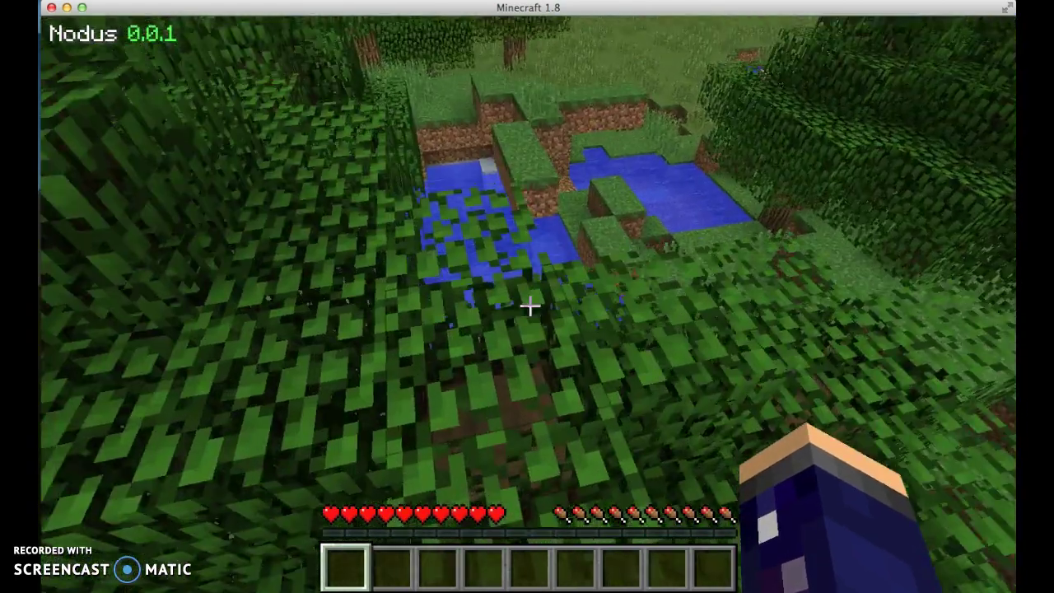
key(w)
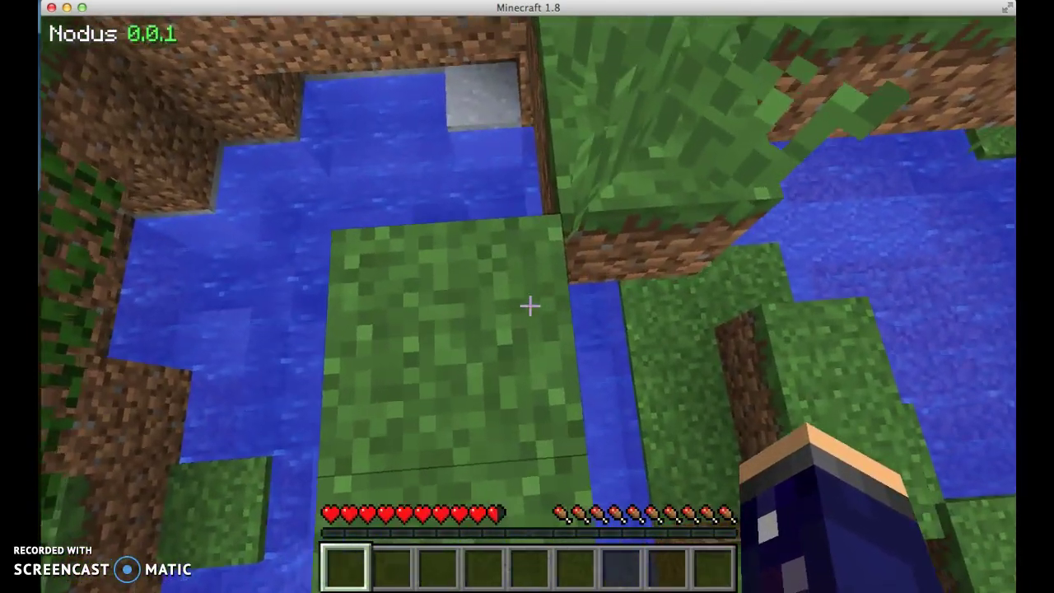
Step: Check the mod lists beside the pond, and walk the character across the water's surface to the meadow with the pigs
key(w)
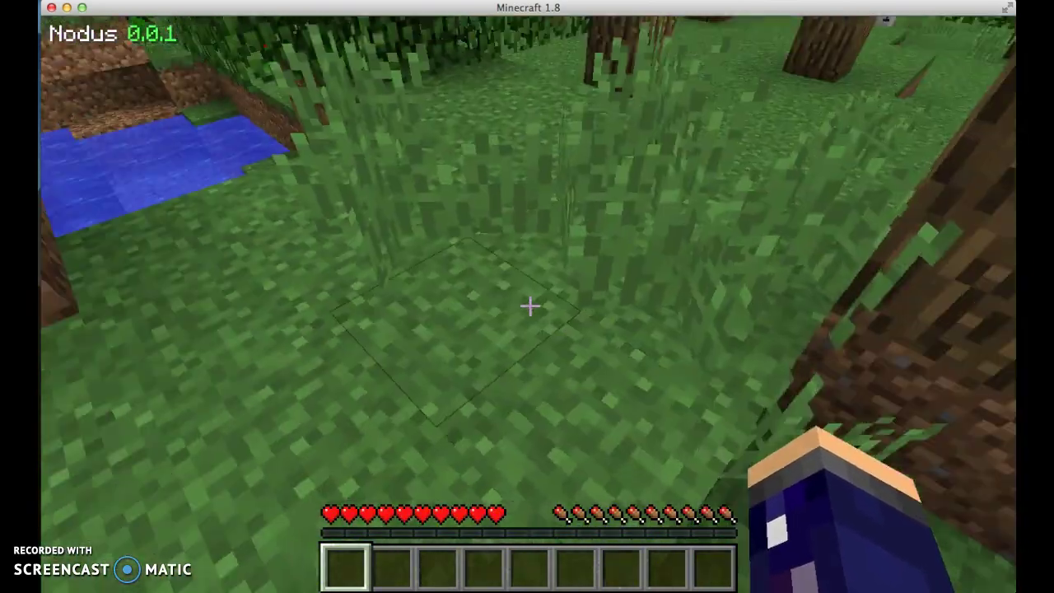
key(space)
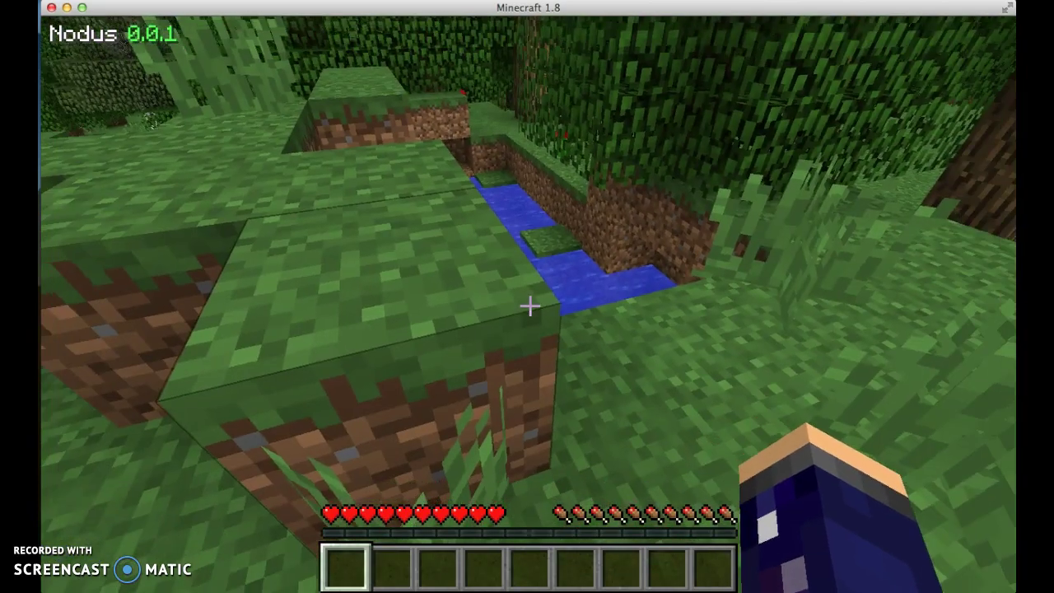
key(g)
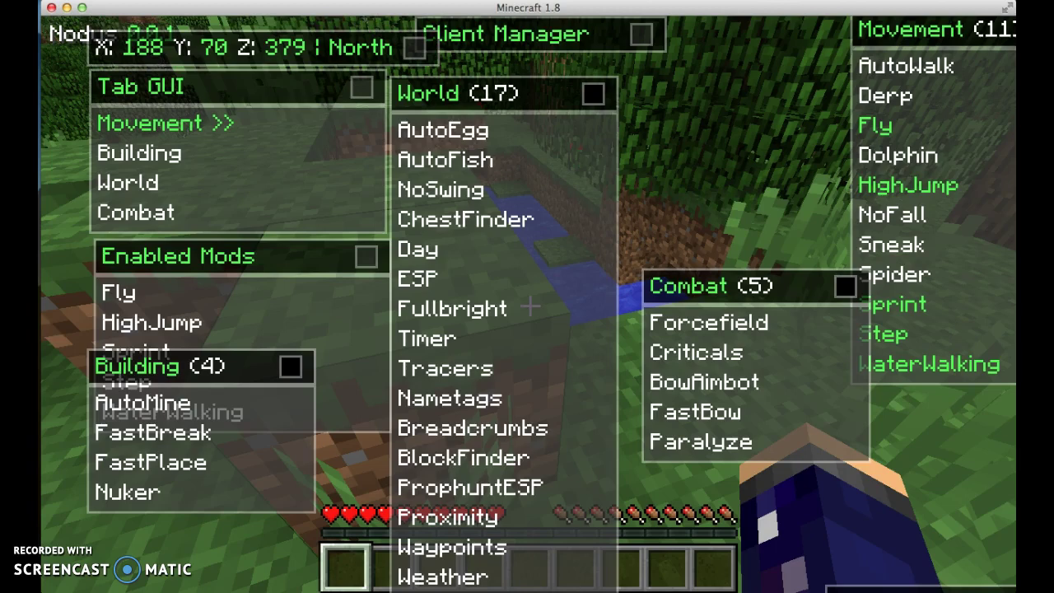
key(Escape)
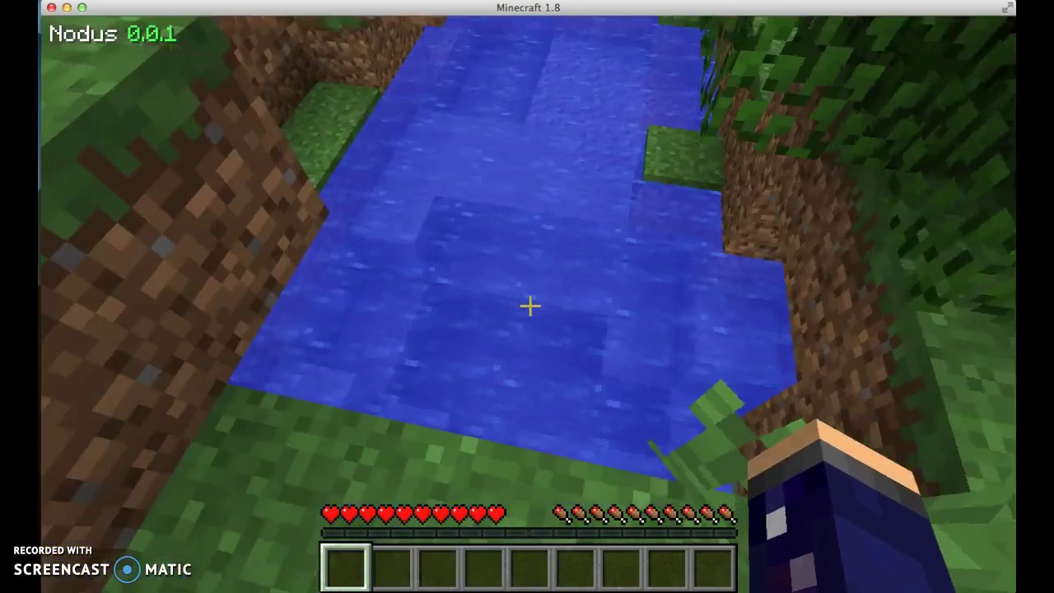
key(w)
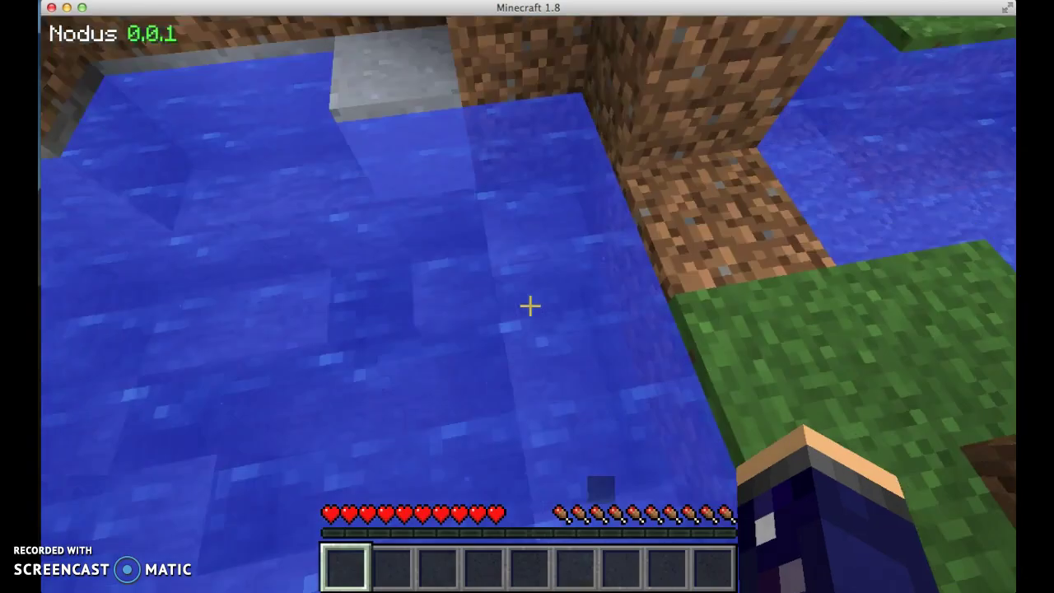
key(w)
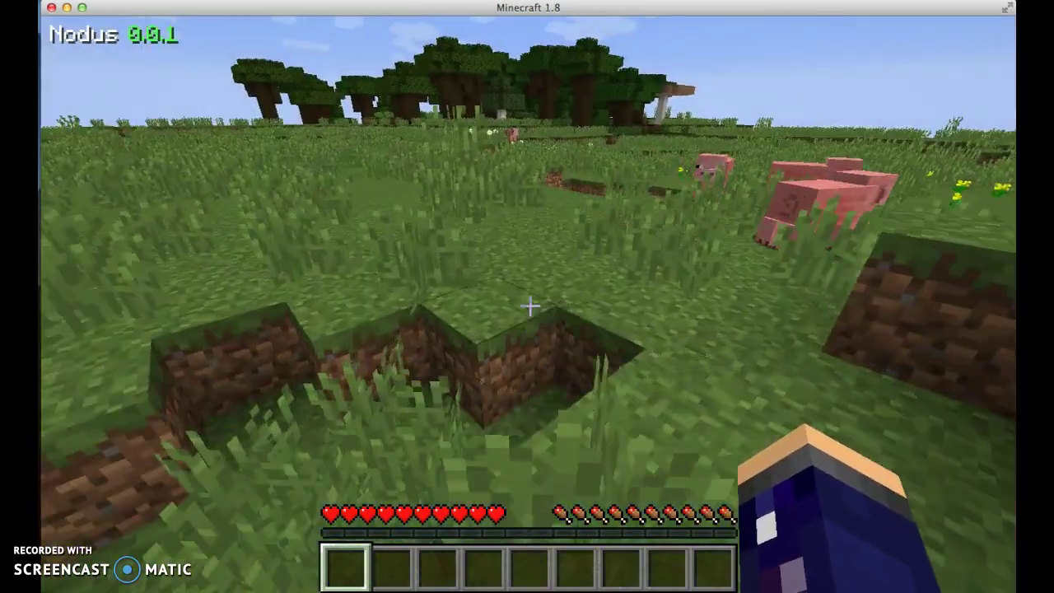
Step: Make a series of high jumps across the meadow toward the trees
key(space)
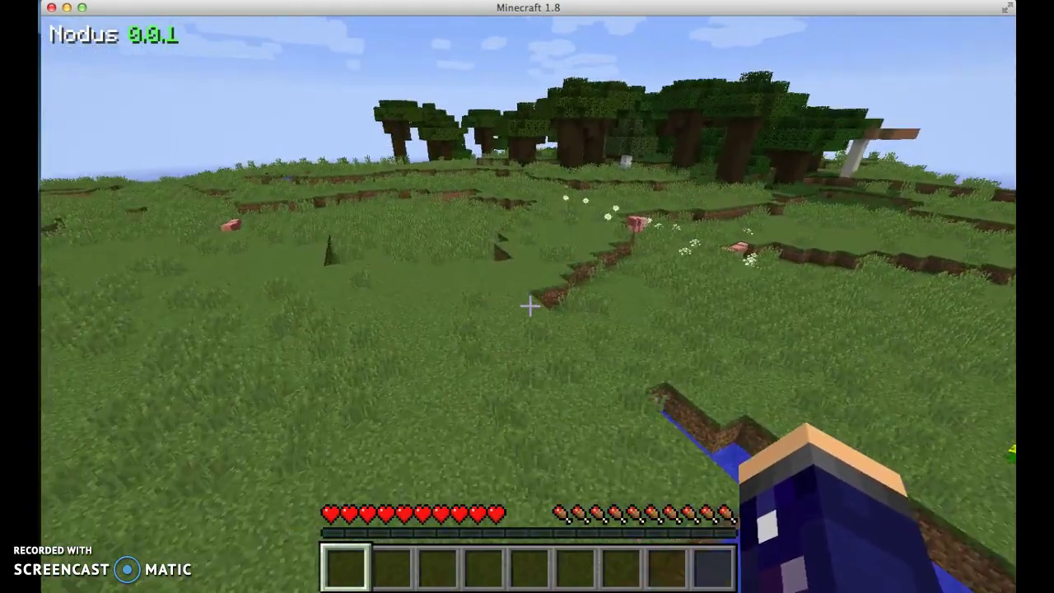
key(space)
key(space)
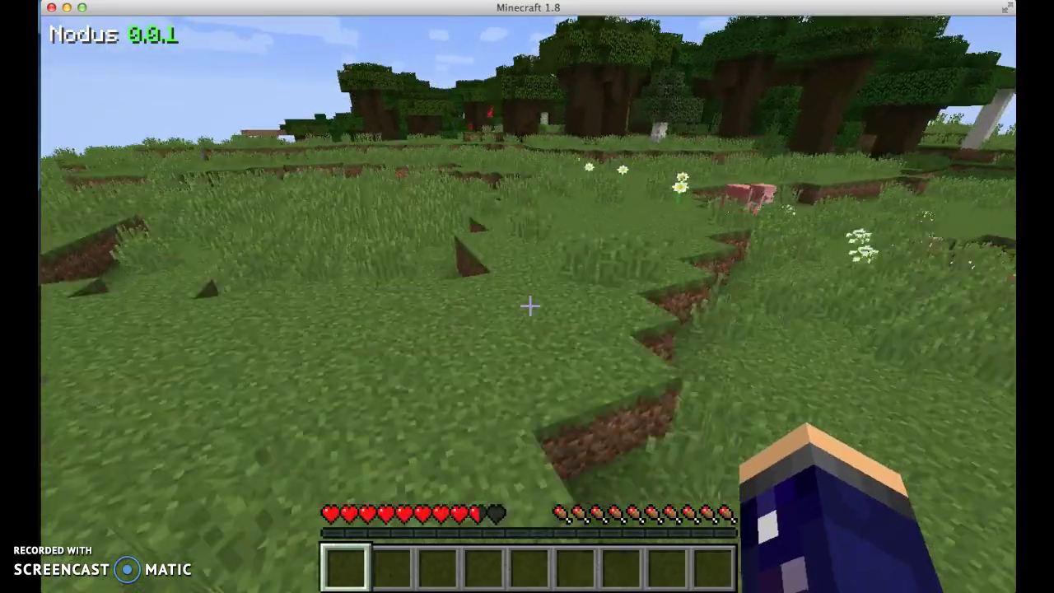
key(space)
key(space)
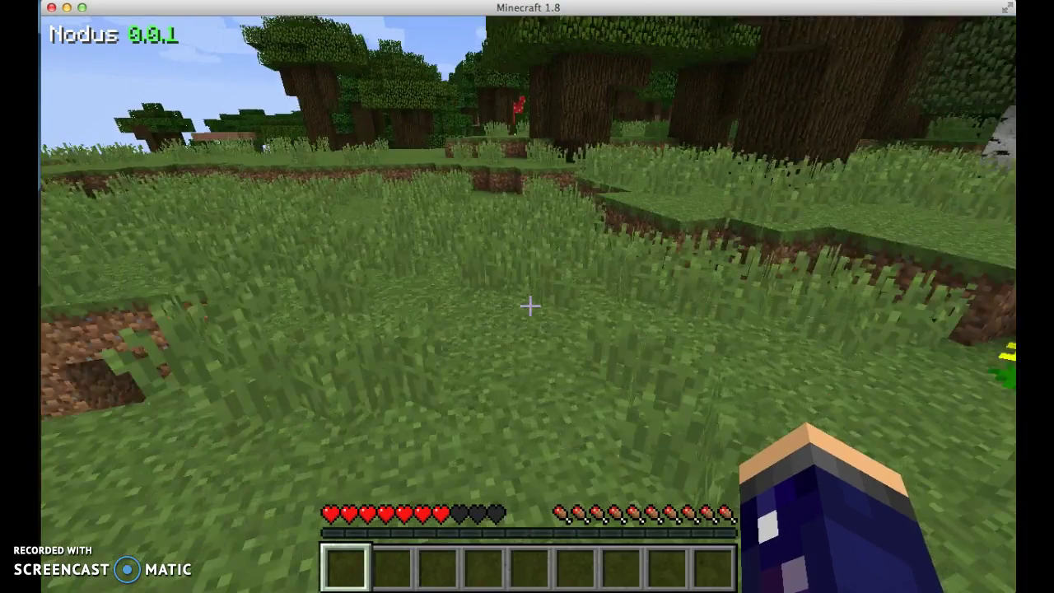
key(space)
key(space)
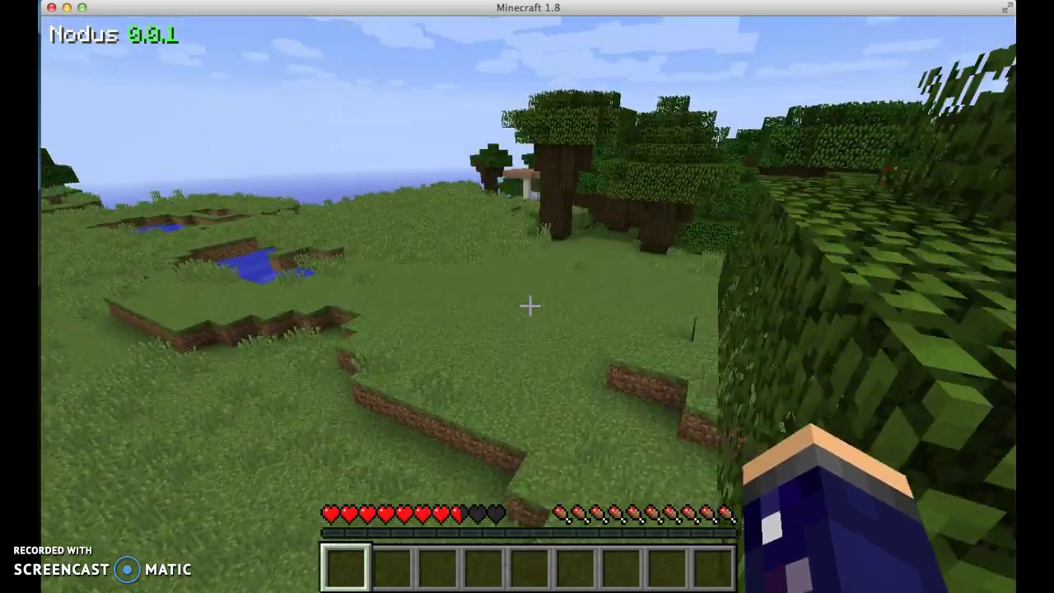
Step: Sprint the character across the grassy meadow past the giant mushroom to the dirt ledges by the trees
key(w)
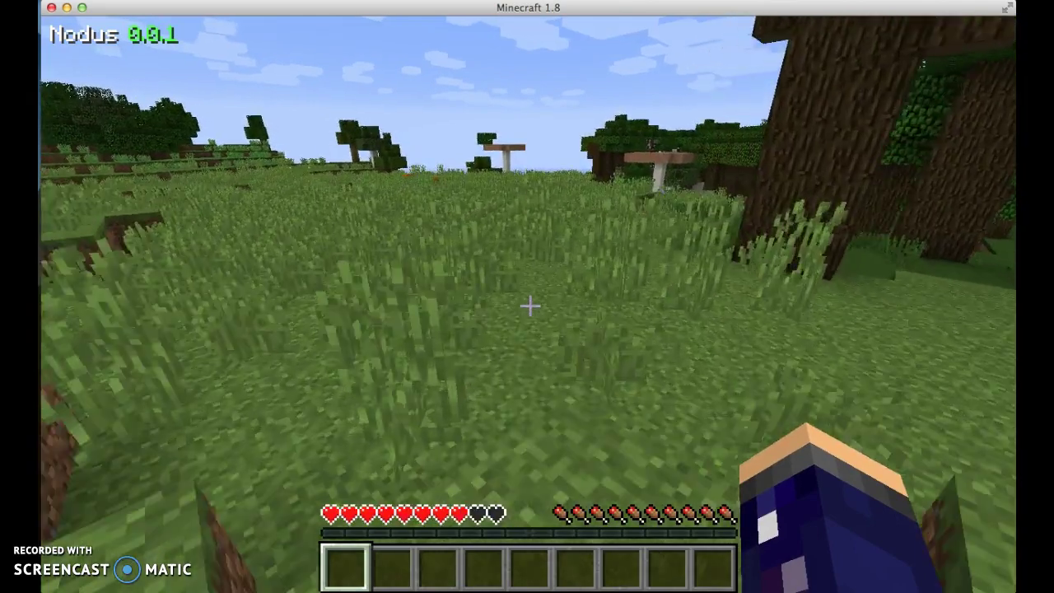
key(space)
key(w)
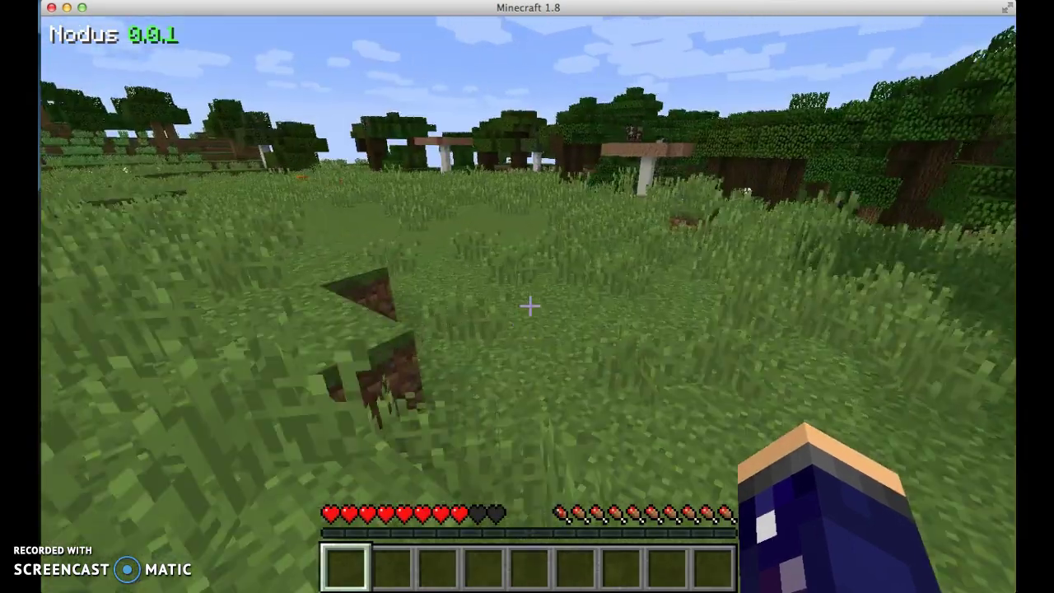
key(w)
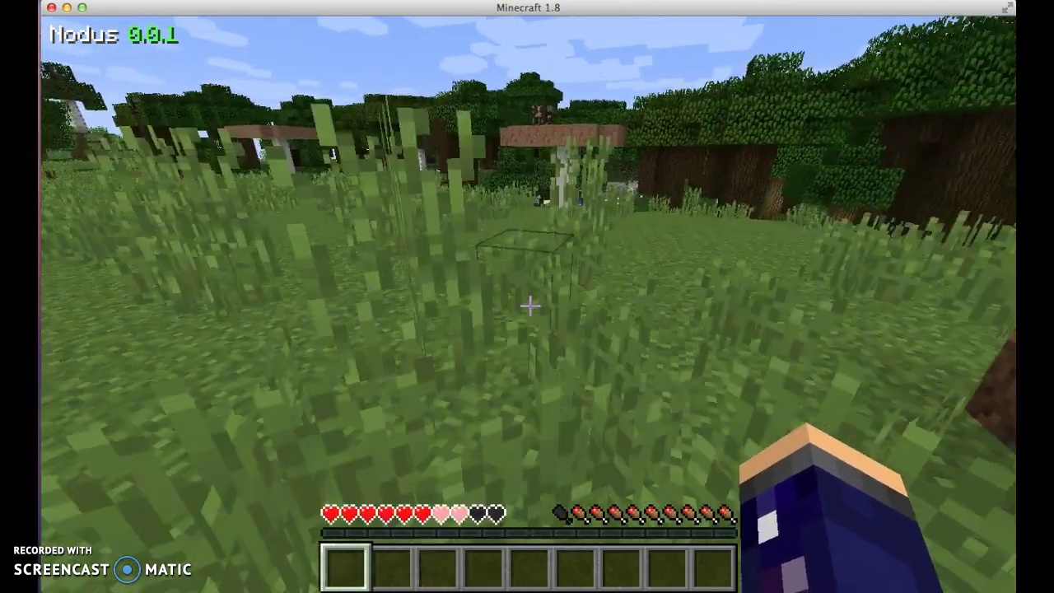
key(w)
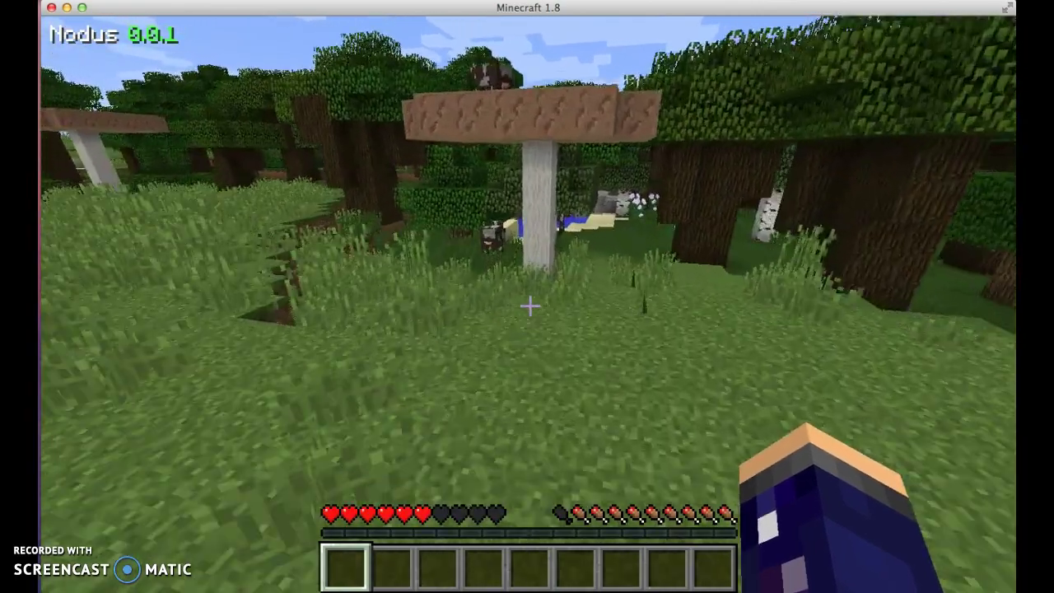
key(w)
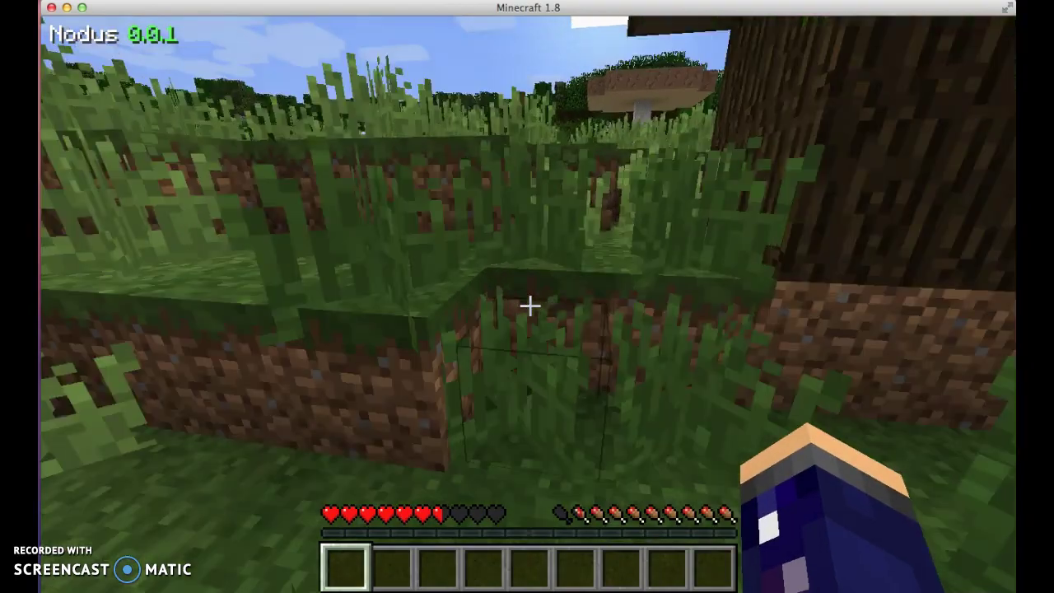
Step: Run the character up the dirt ledges by the white daisies and through the dark forest, selecting the second hotbar slot on the way
key(space)
key(w)
key(w)
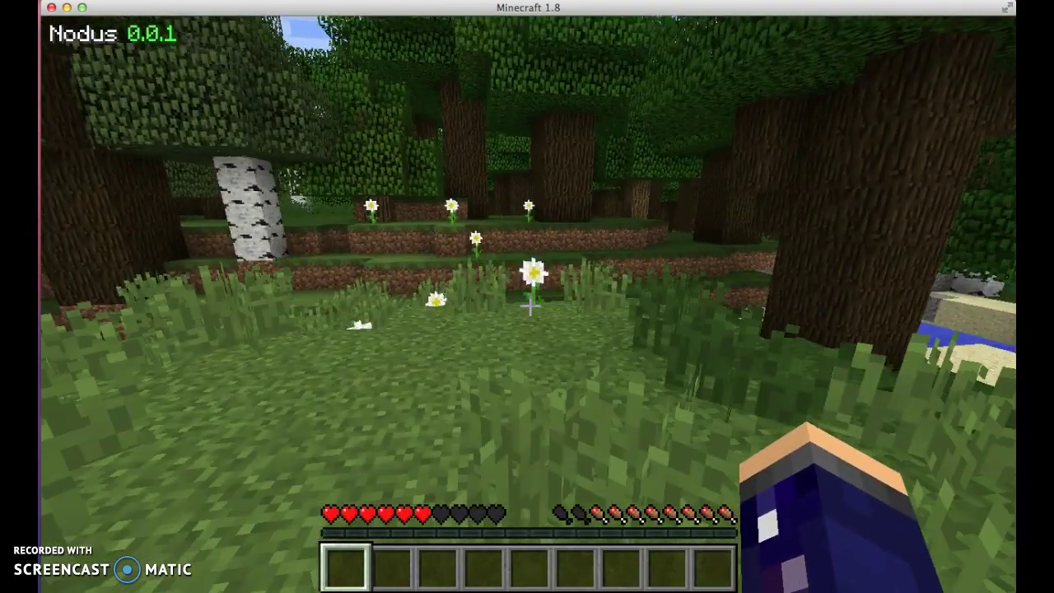
key(w)
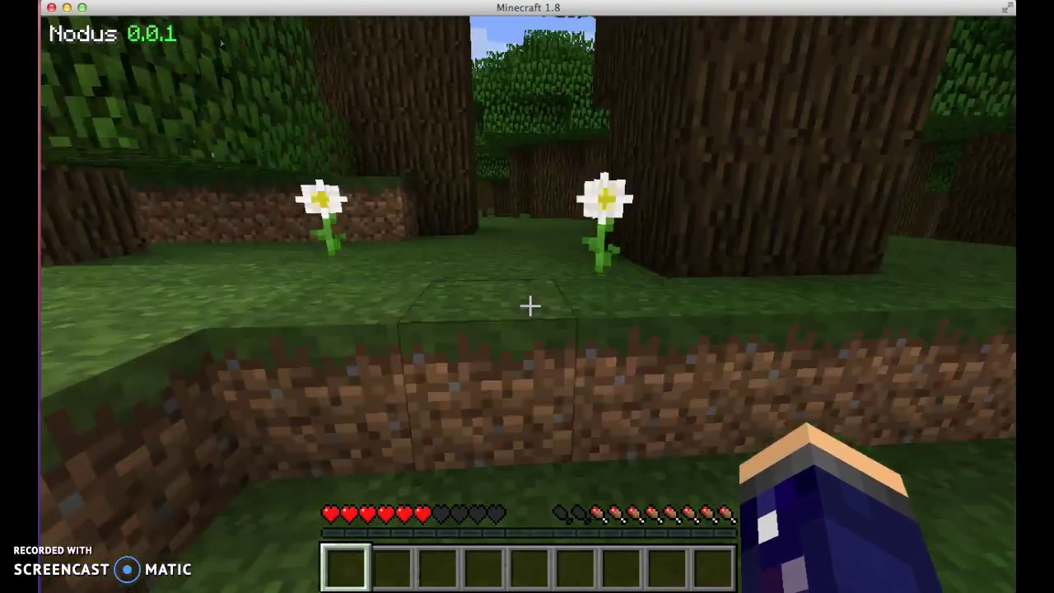
key(2)
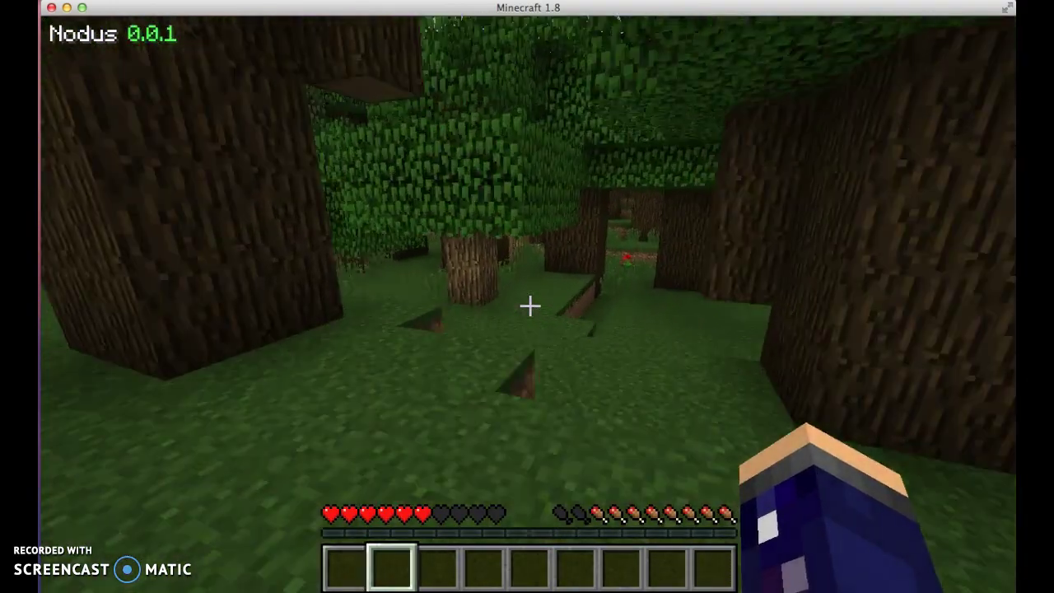
key(w)
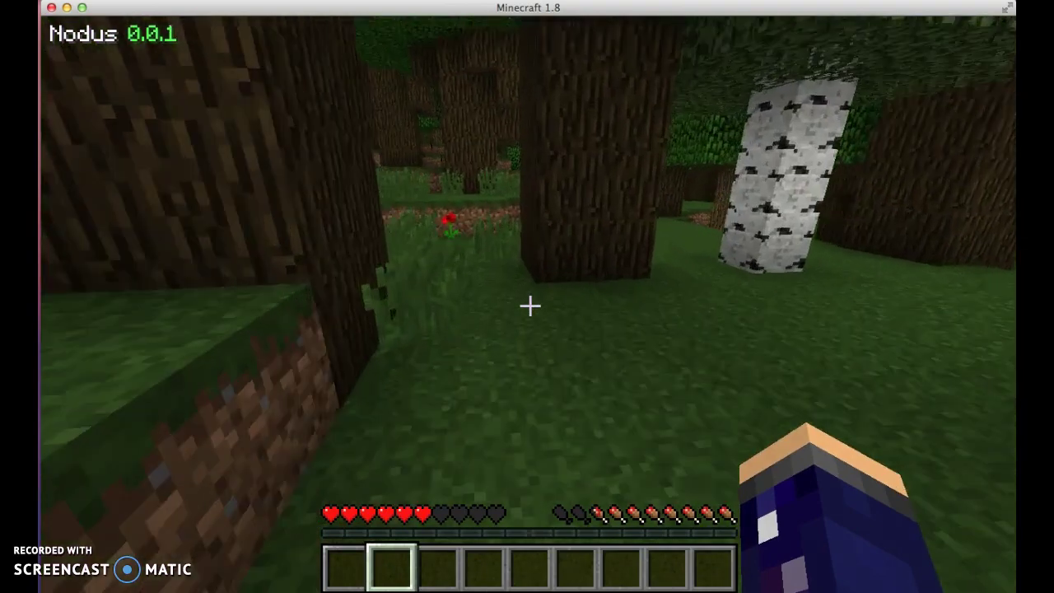
key(w)
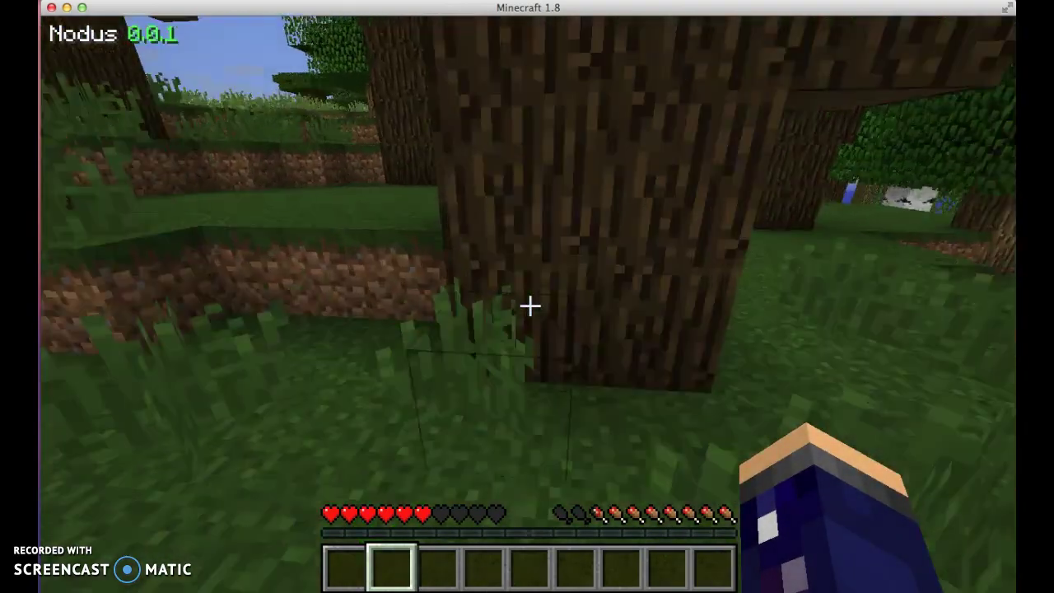
key(w)
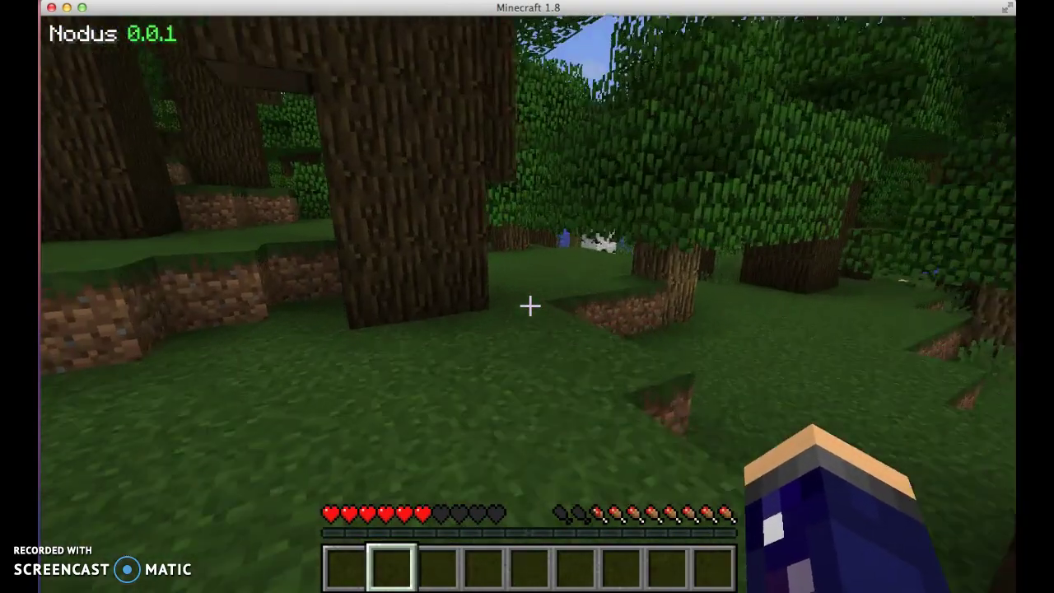
Step: Save and quit to the title screen, and delete New World from the singleplayer world list
key(Escape)
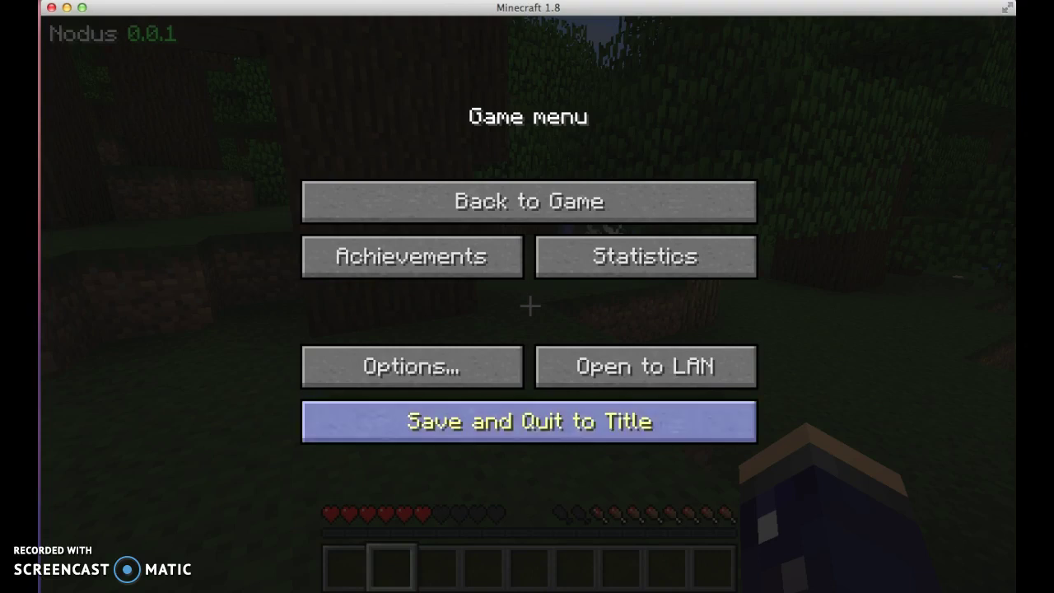
click(530, 422)
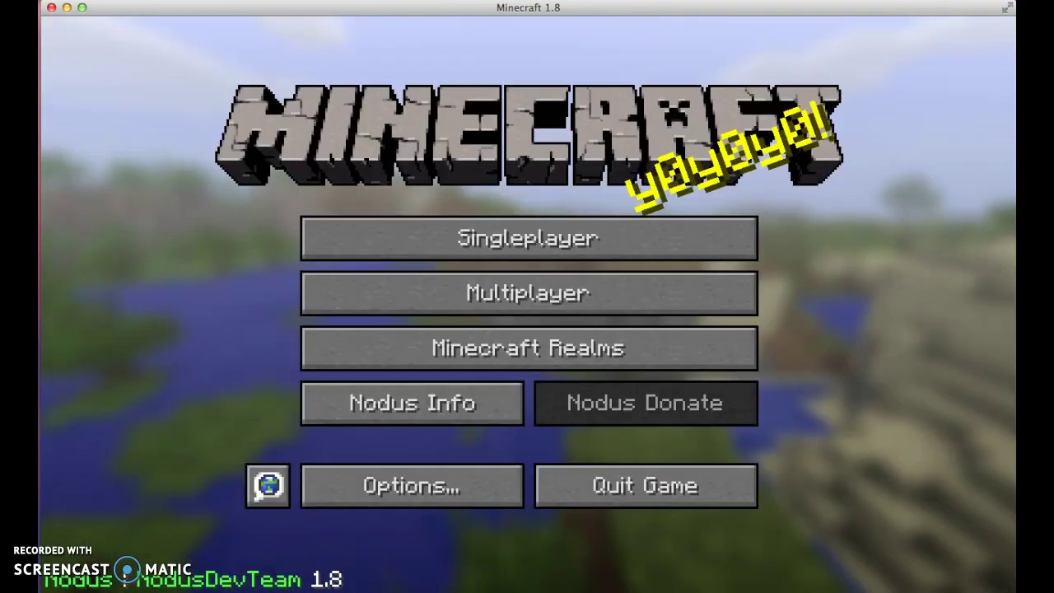
click(529, 238)
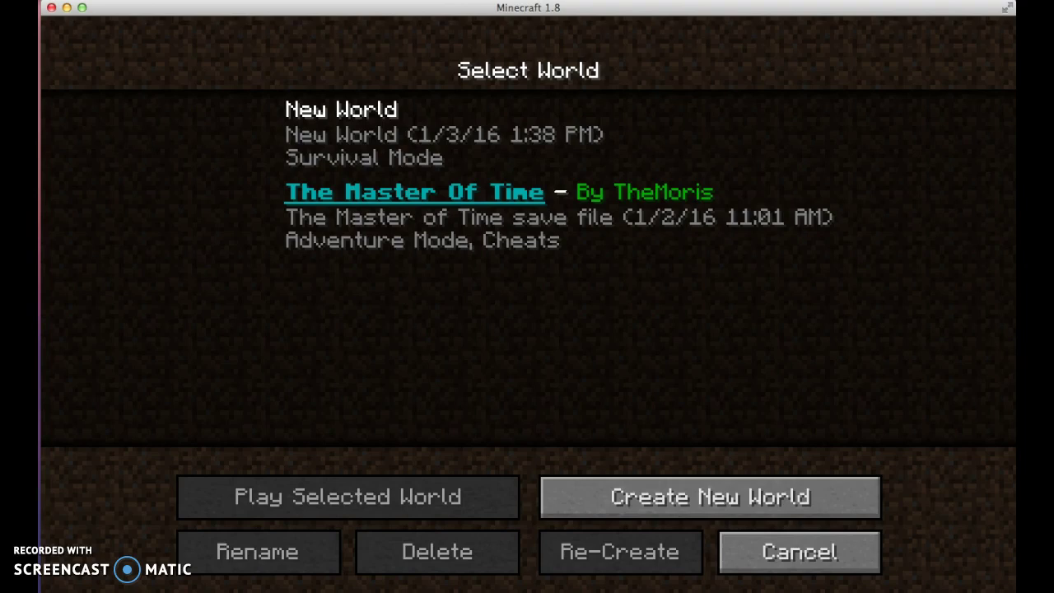
click(445, 131)
click(438, 552)
click(346, 355)
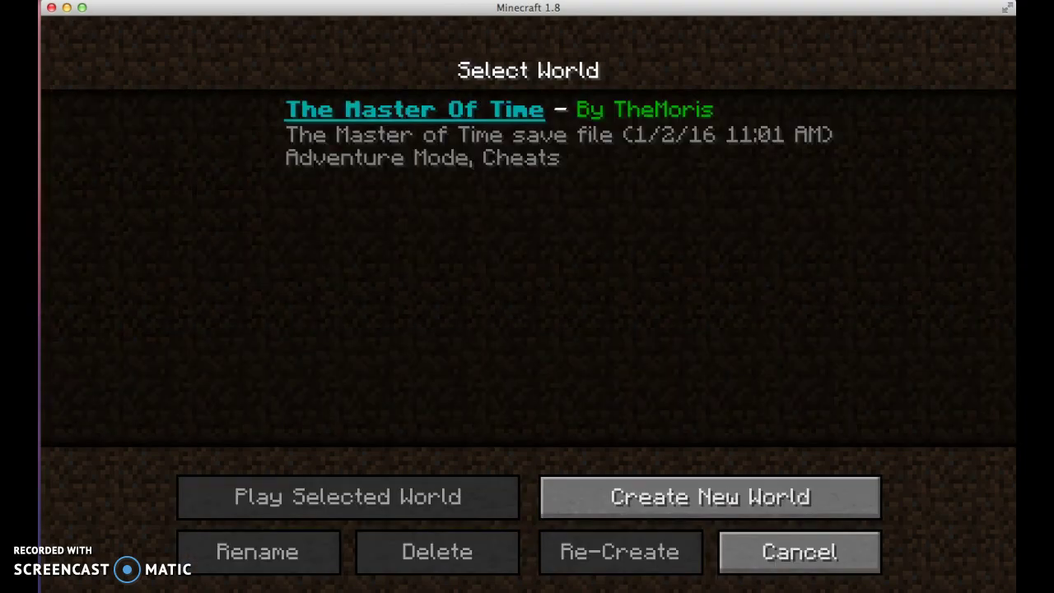
click(799, 551)
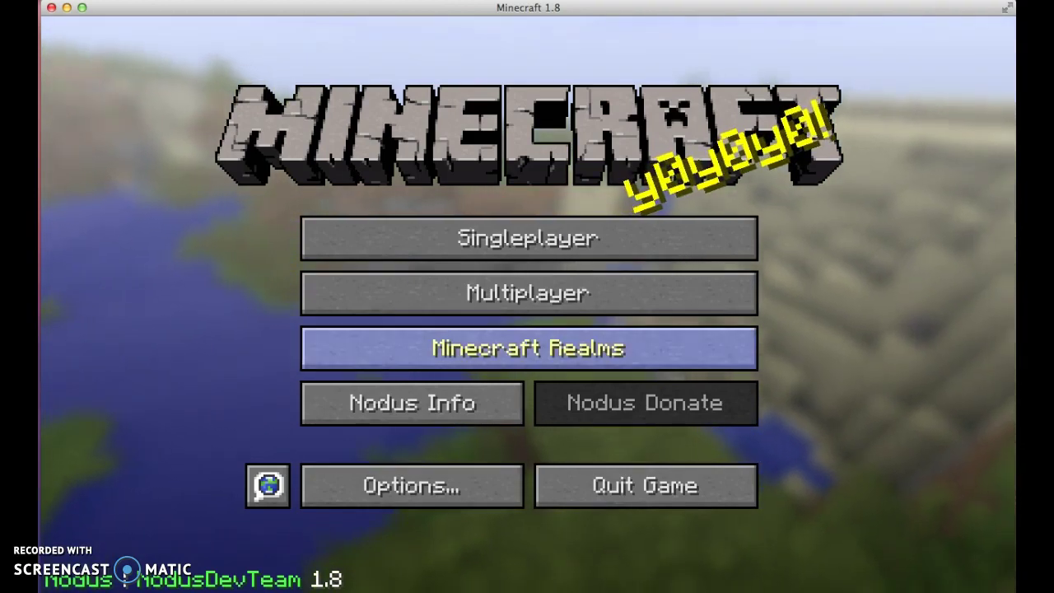
Step: Try to open Minecraft Realms, and close the Minecraft Launcher window
click(529, 349)
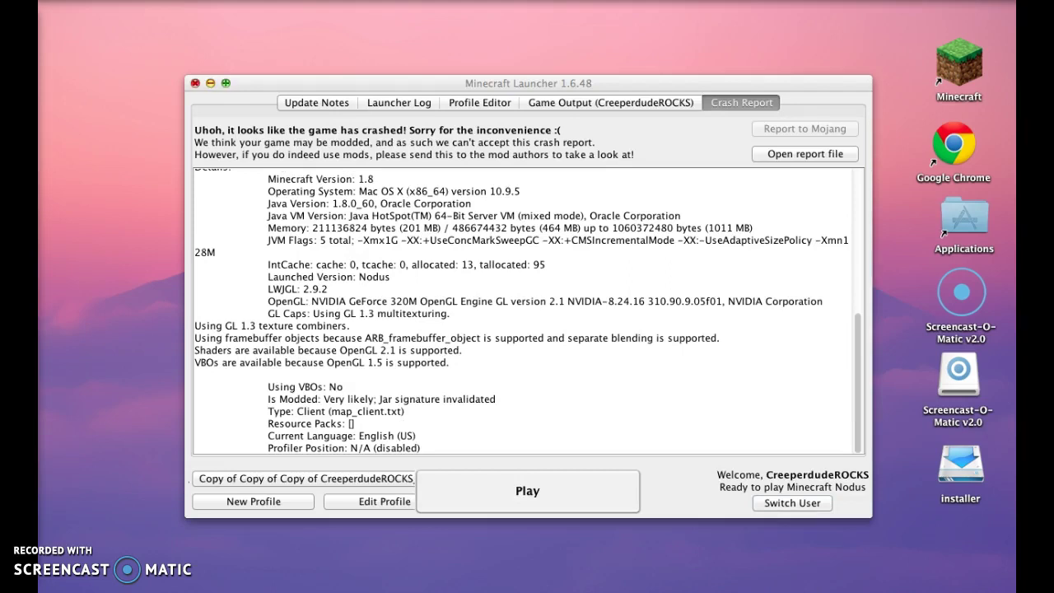
click(195, 83)
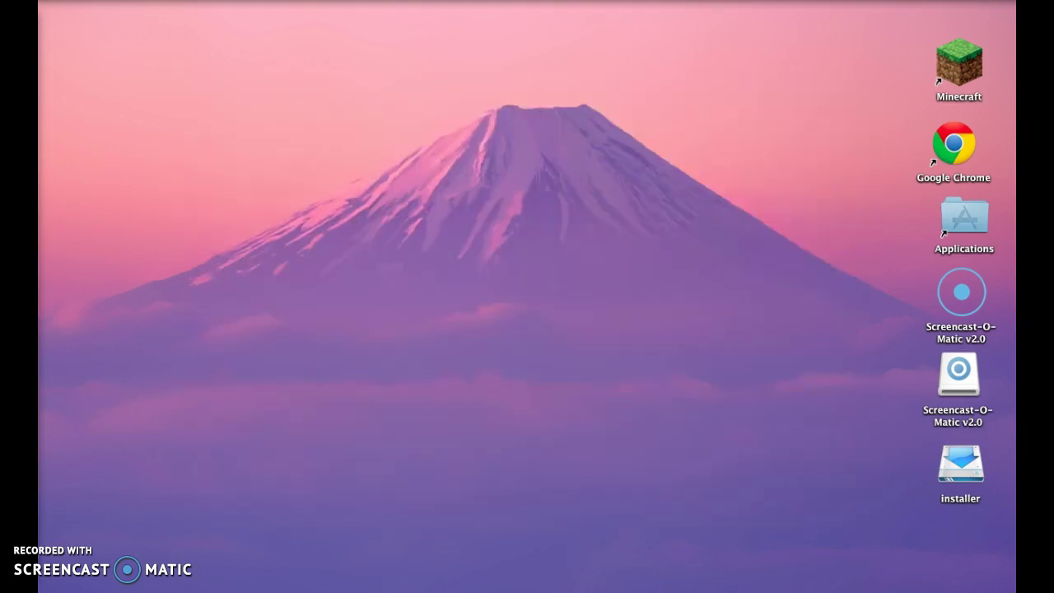